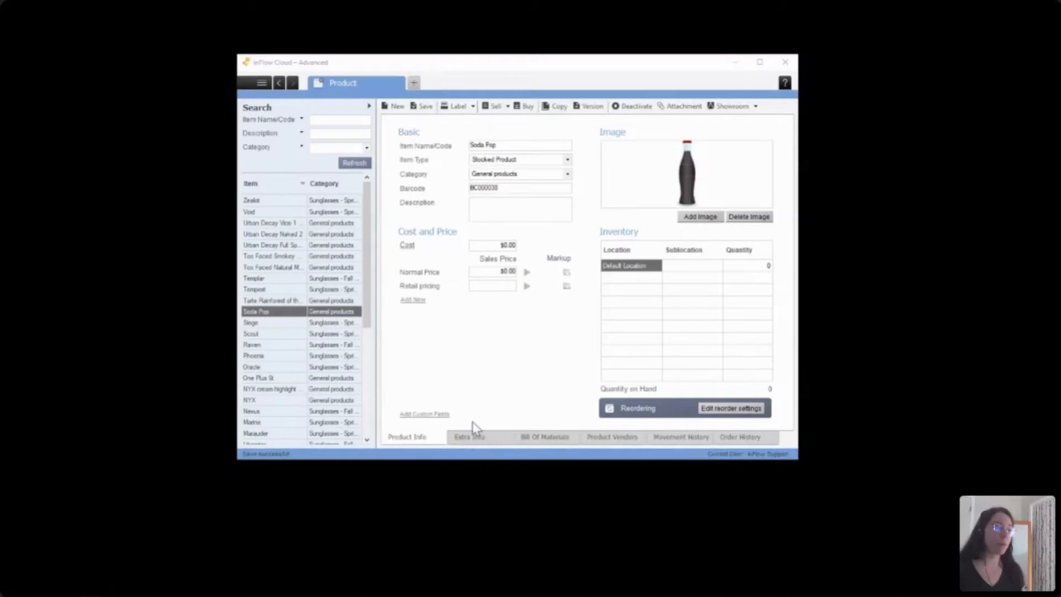
- Open the Soda Pop product's measurement and unit of measure settings
click(476, 441)
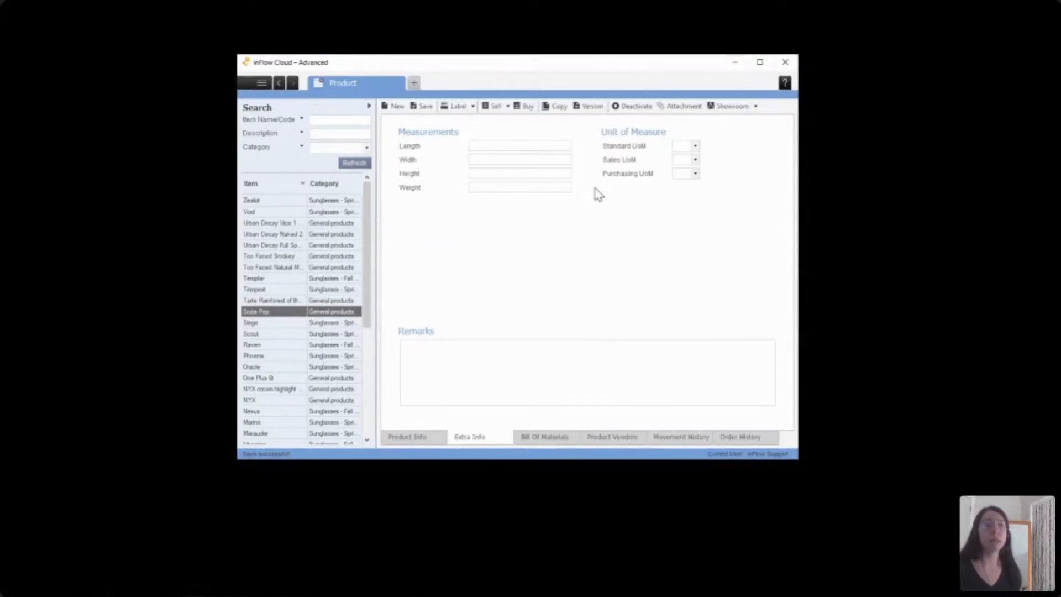
mouse_move(611, 150)
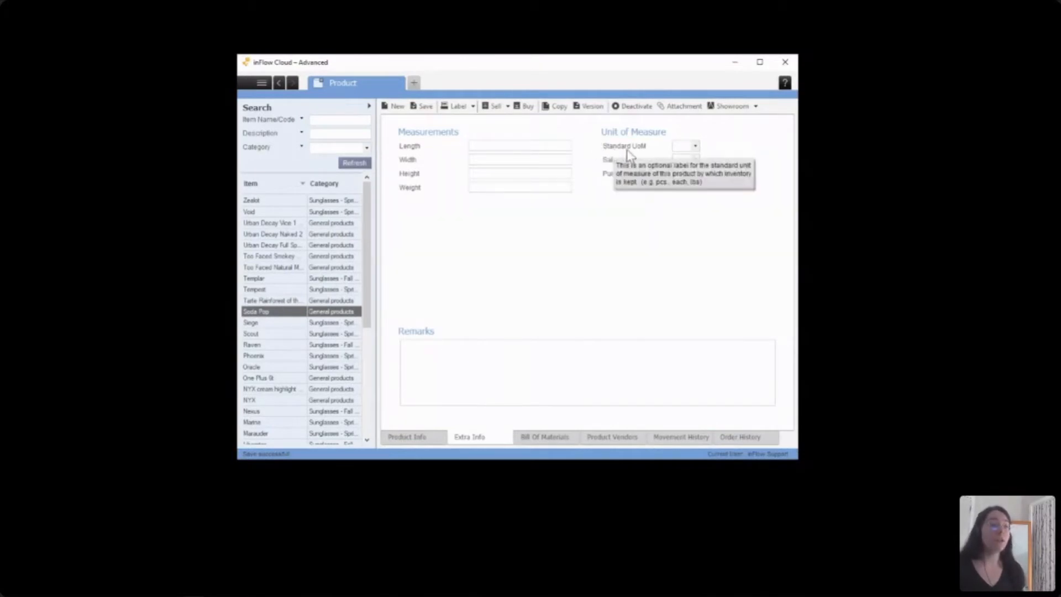
click(679, 146)
text(lb)
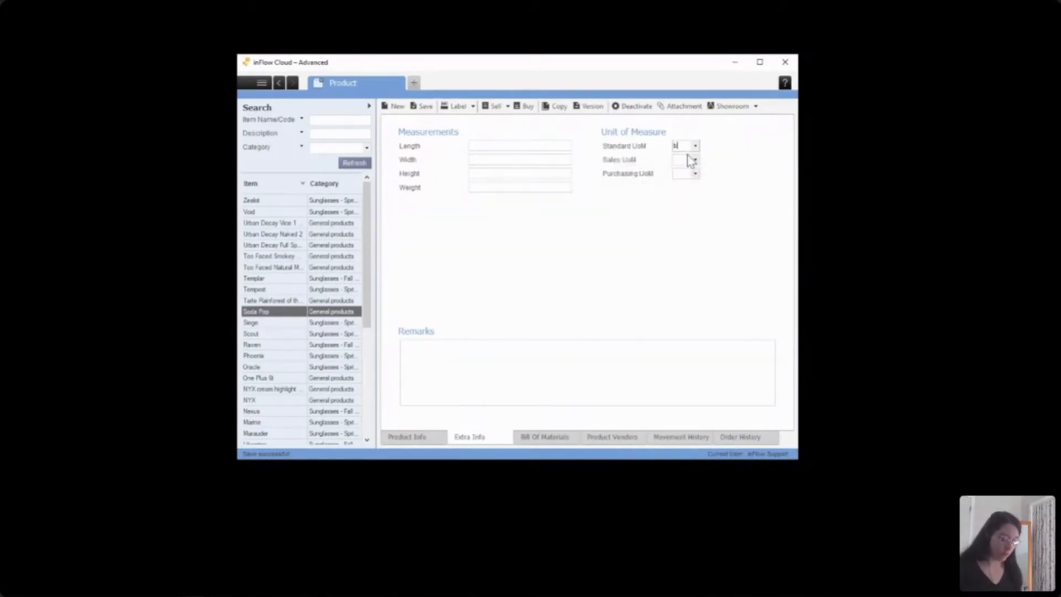
text(ottle)
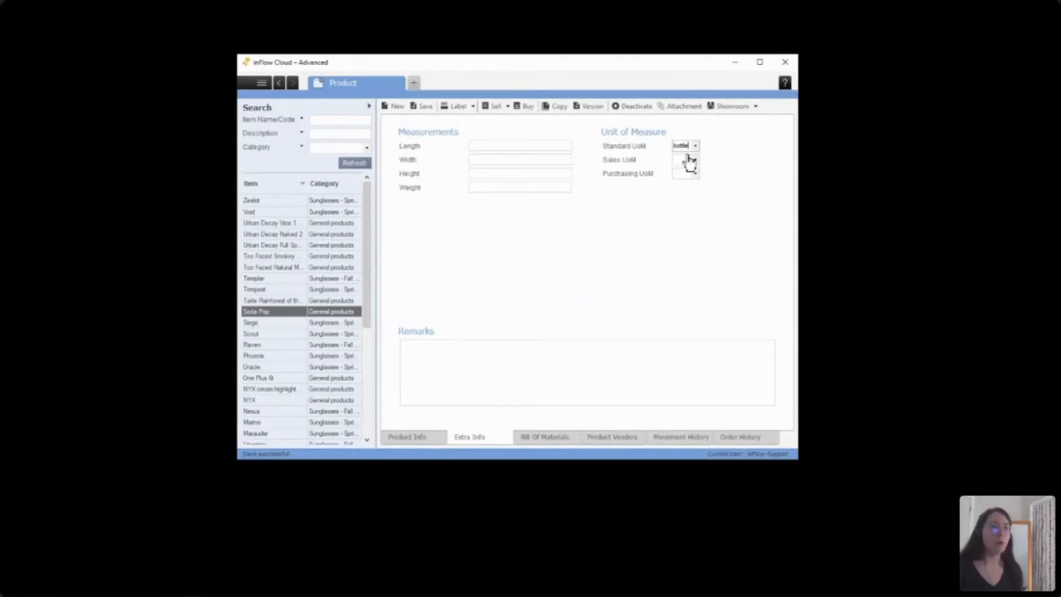
key(BackSpace)
key(BackSpace)
key(BackSpace)
key(BackSpace)
key(BackSpace)
key(BackSpace)
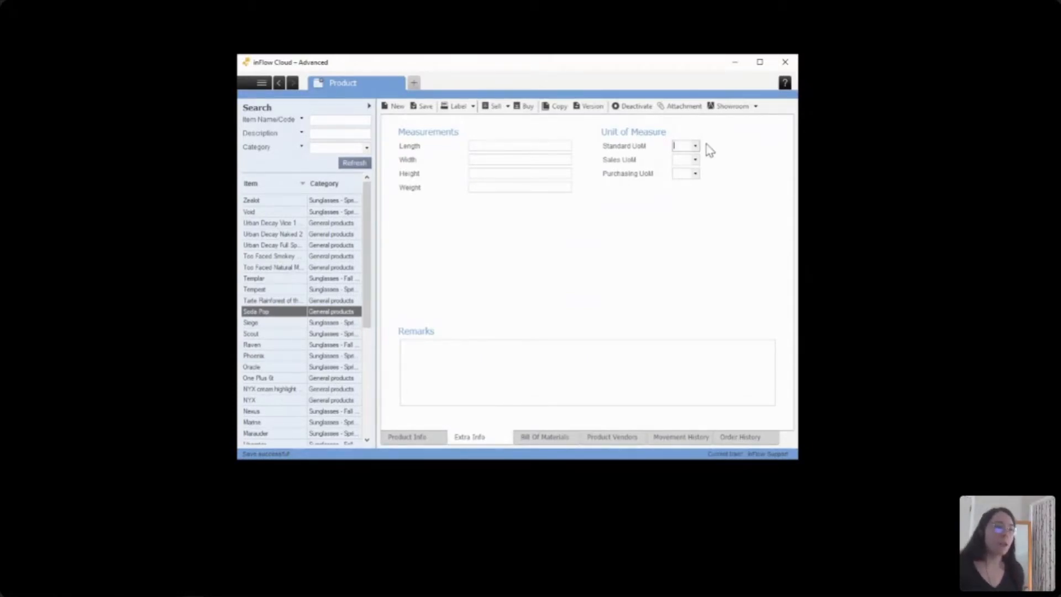
- Set the Soda Pop's standard unit of measure to "bottle", written in lowercase
click(696, 147)
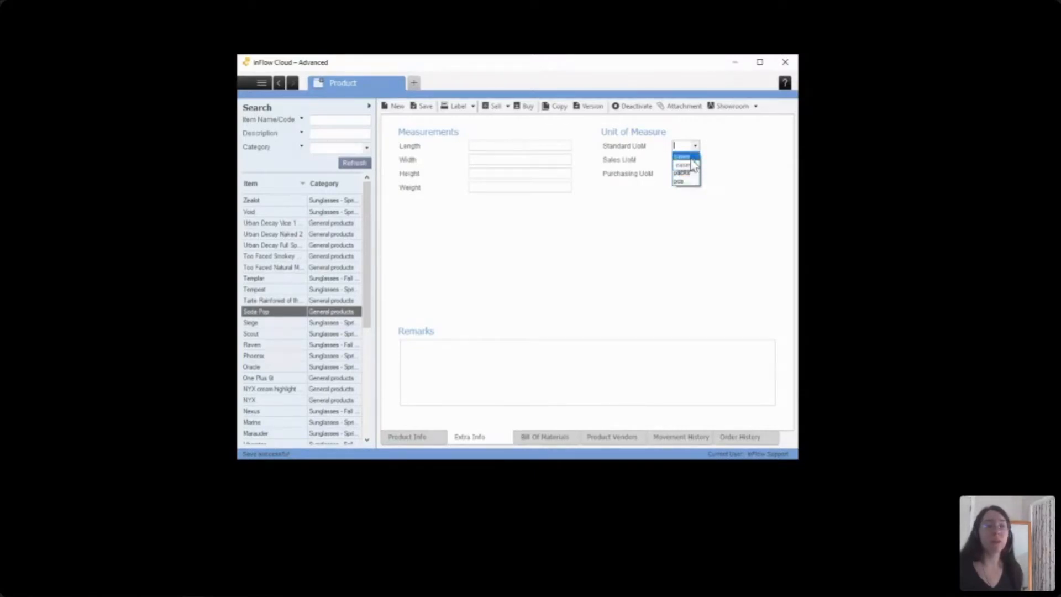
click(683, 144)
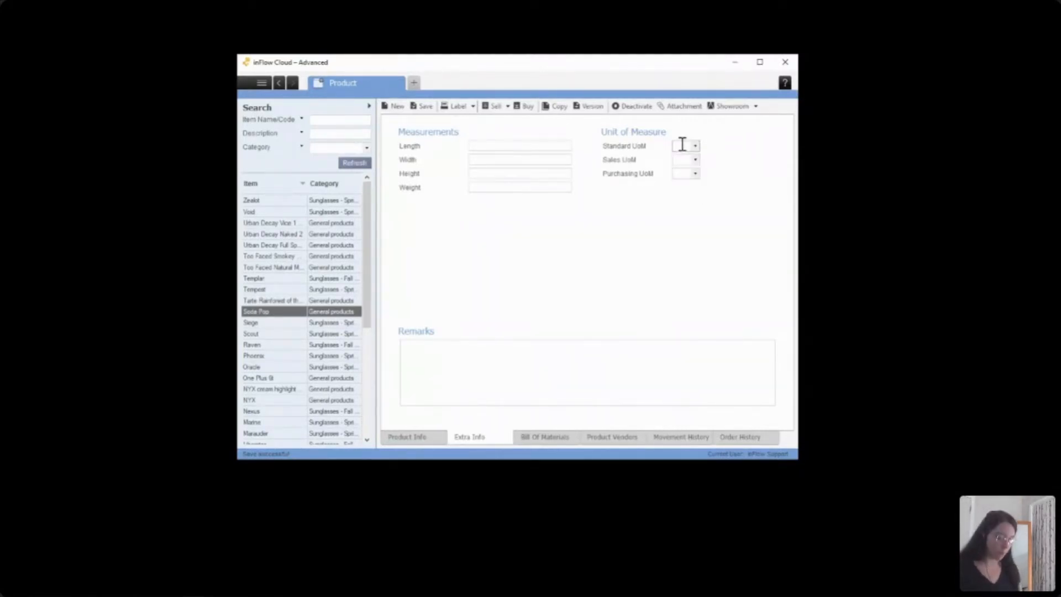
text(Bo)
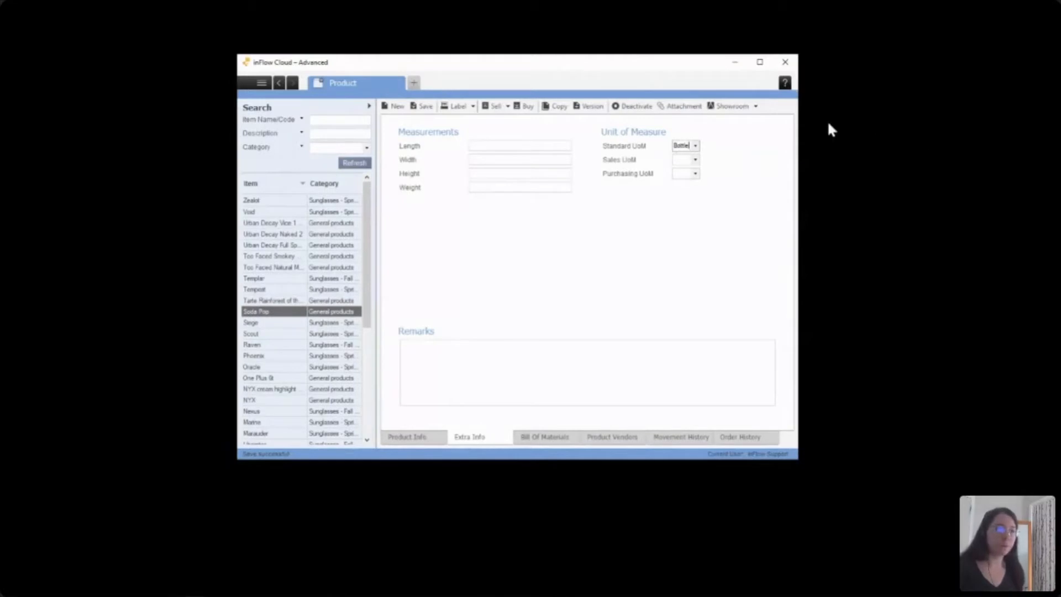
text(ttle)
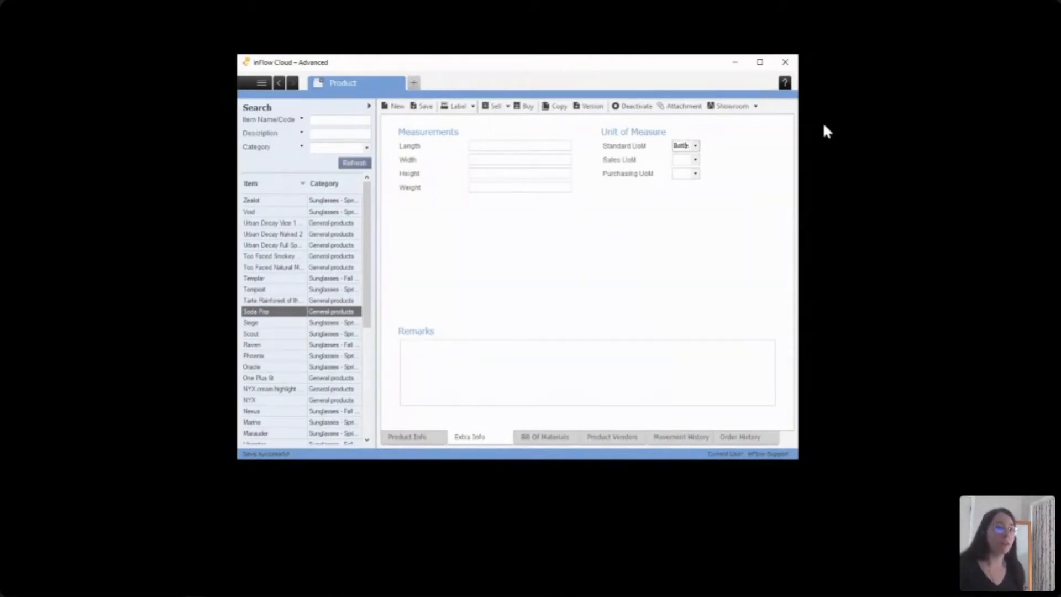
key(Left)
key(Left)
key(Left)
key(Left)
key(Left)
key(BackSpace)
text(b)
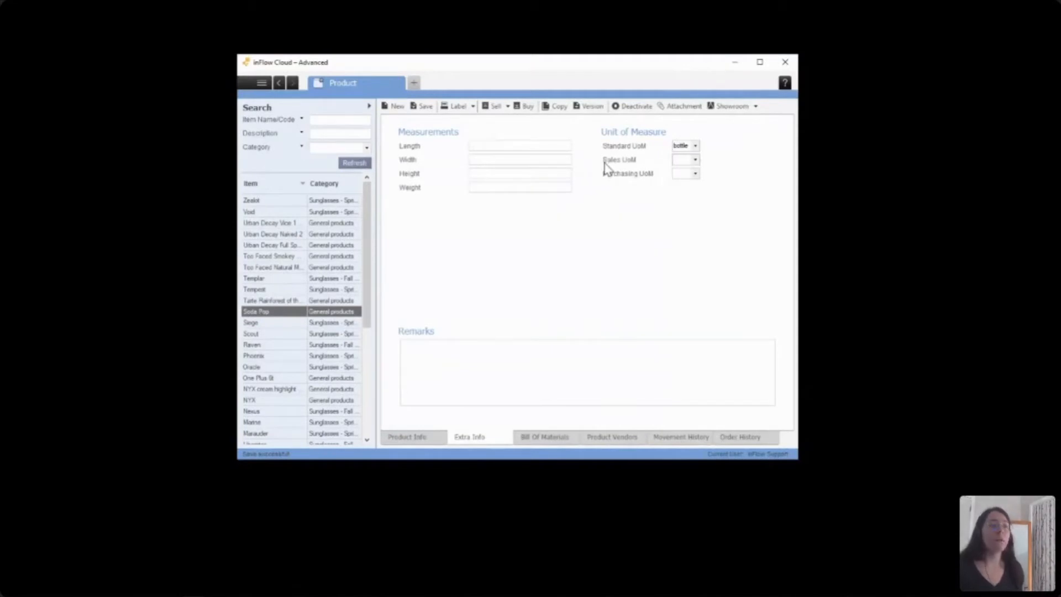
key(Tab)
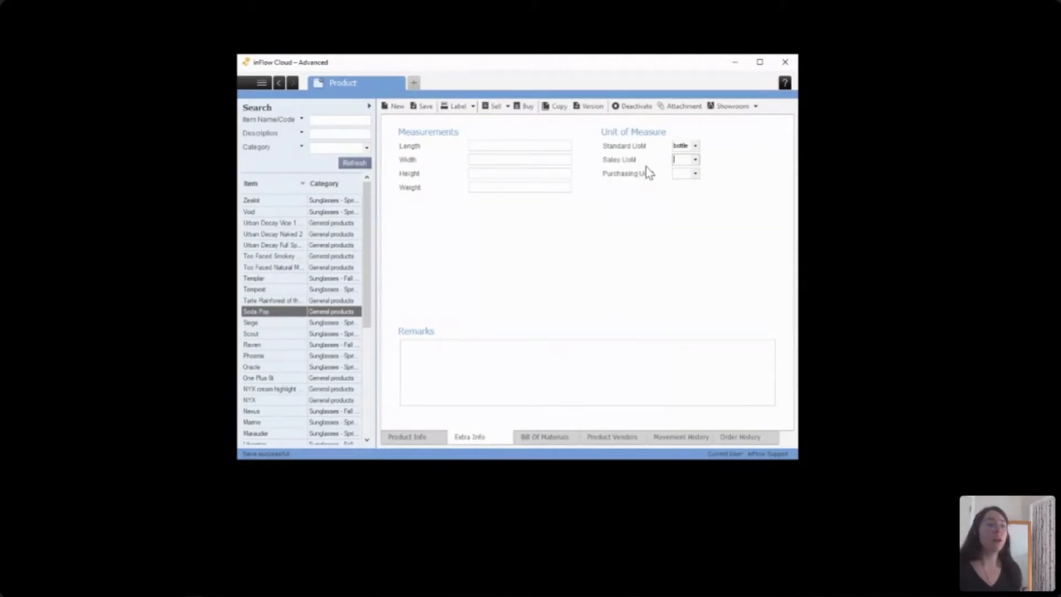
- Set the purchasing unit of measure to cases, with a conversion of 1 cases = 24 bottle, and save the product
mouse_move(636, 163)
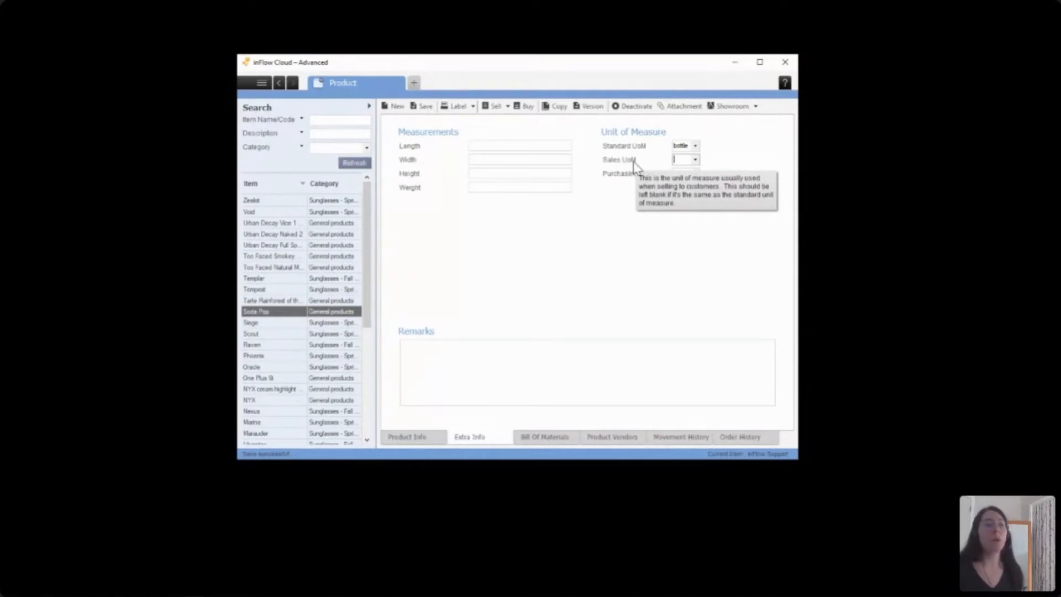
click(697, 162)
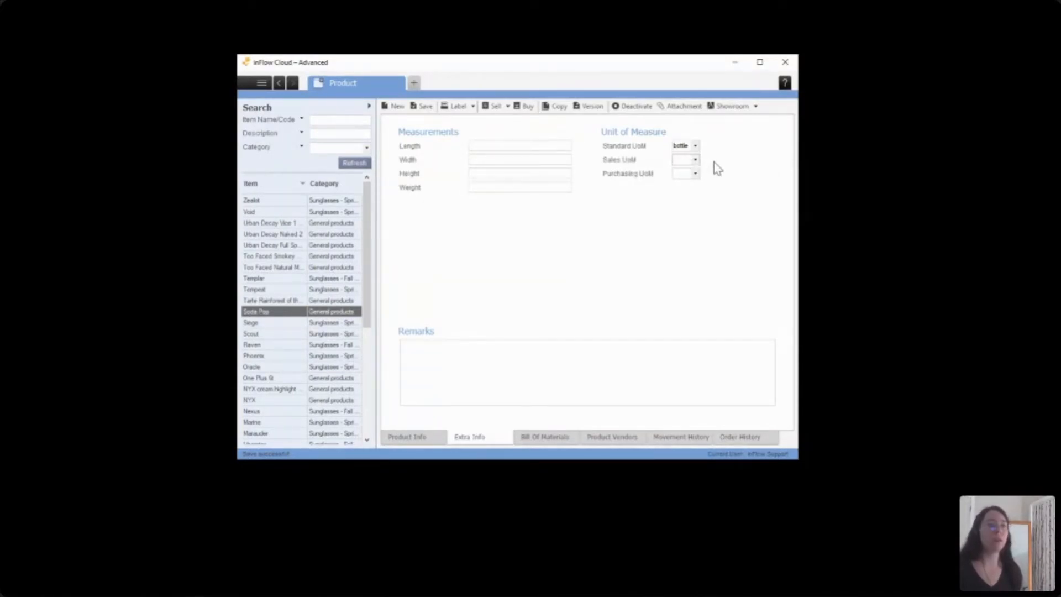
mouse_move(668, 149)
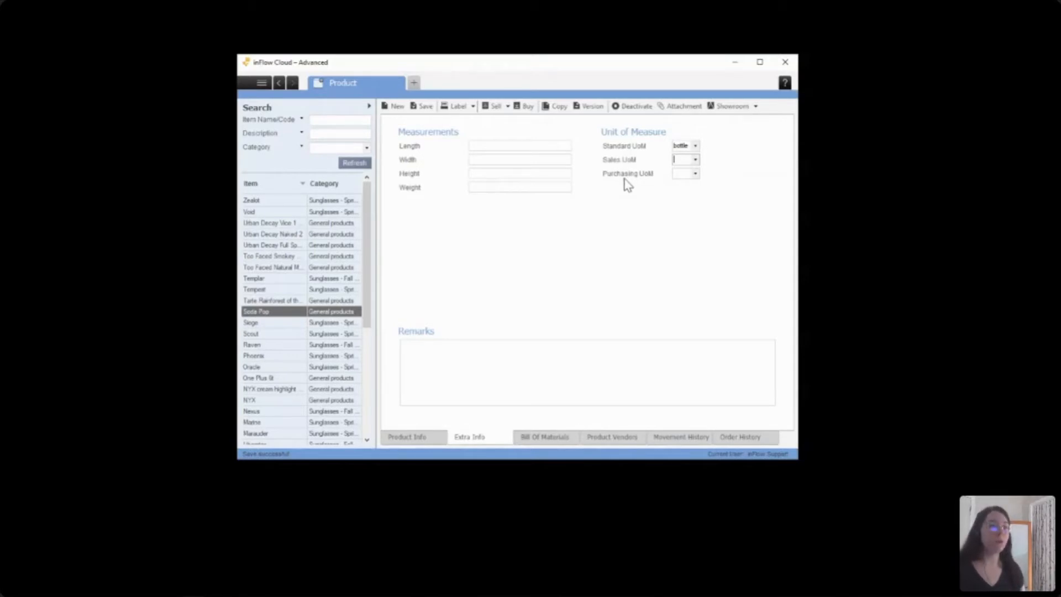
click(696, 175)
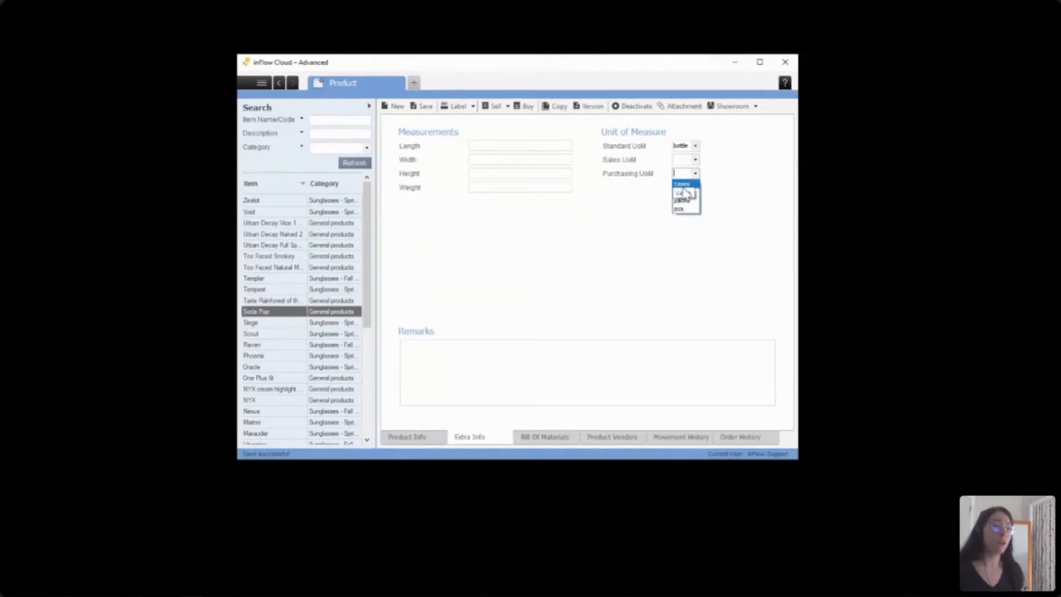
click(684, 184)
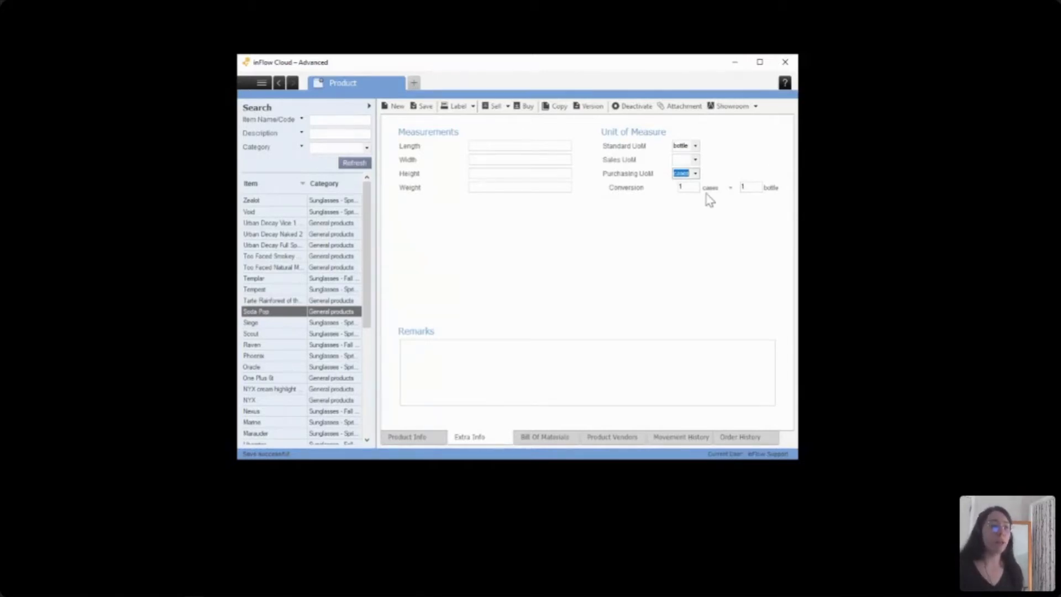
click(745, 188)
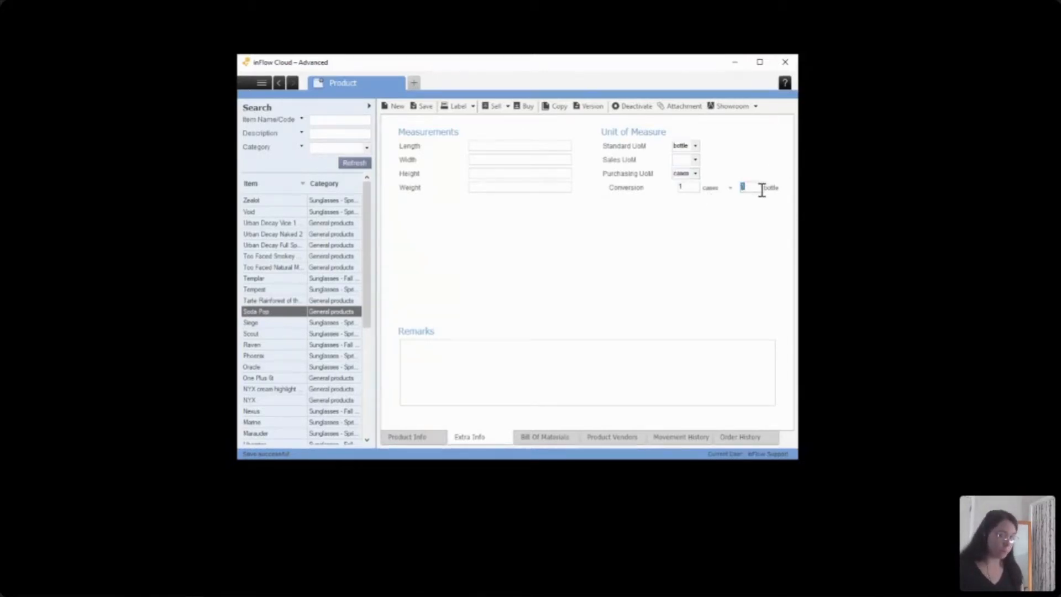
text(24)
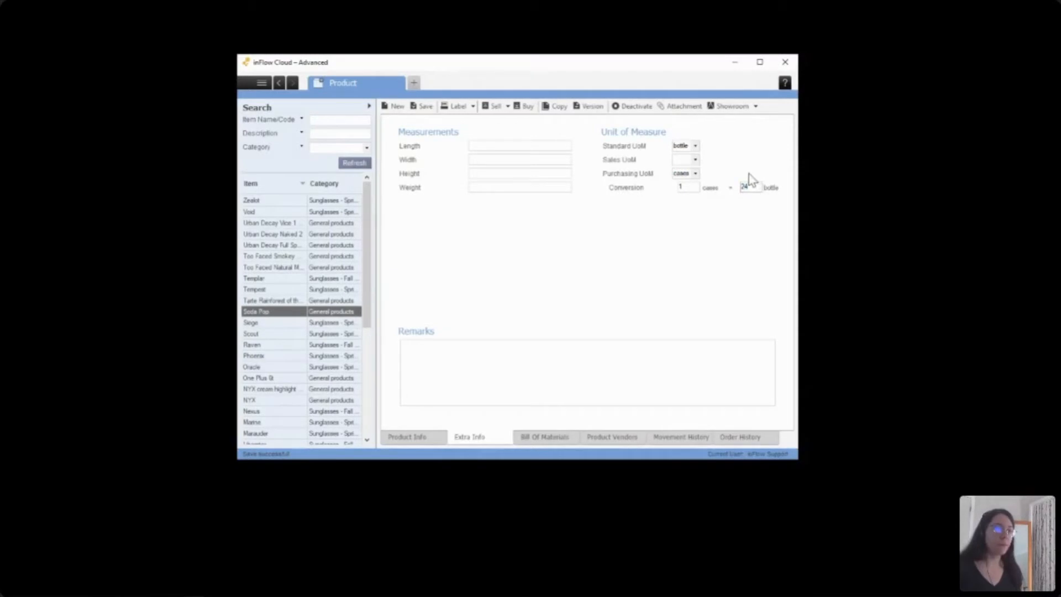
click(423, 106)
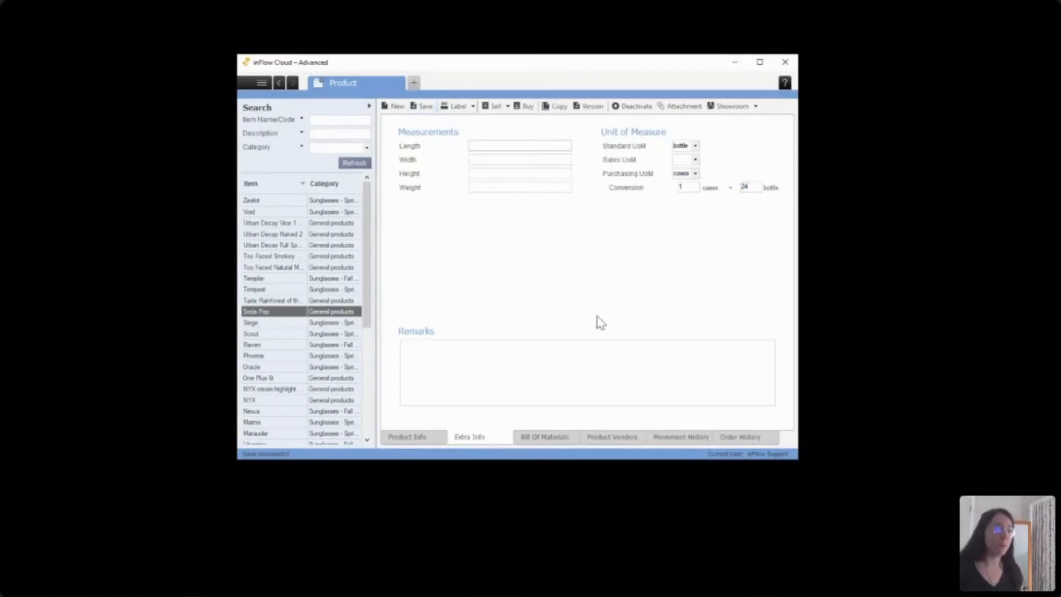
- Set the Soda Pop's cost per standard unit to $1.00 in its basic product information
click(442, 441)
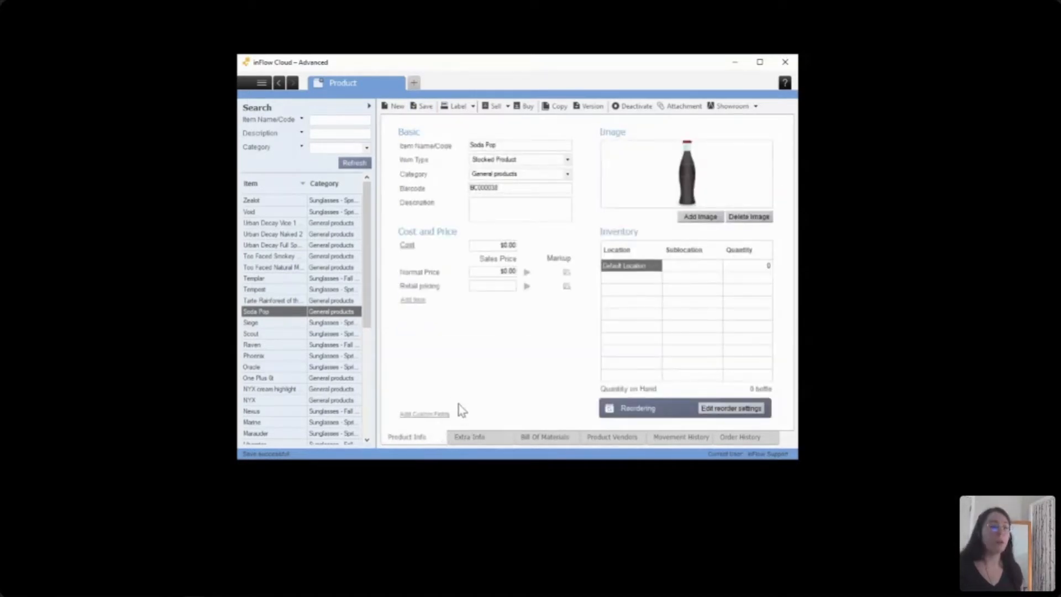
click(470, 439)
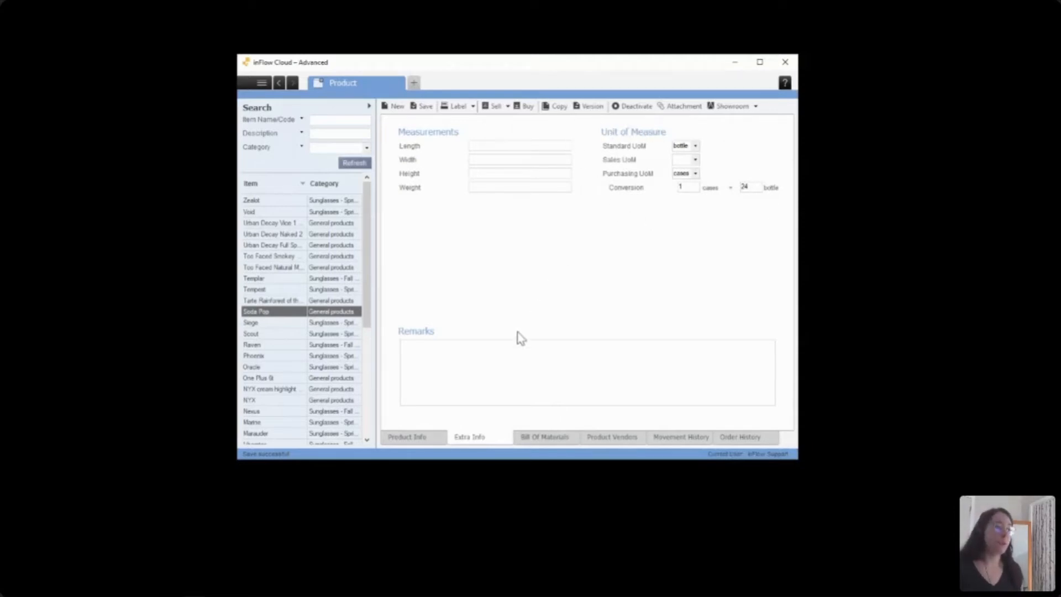
click(430, 439)
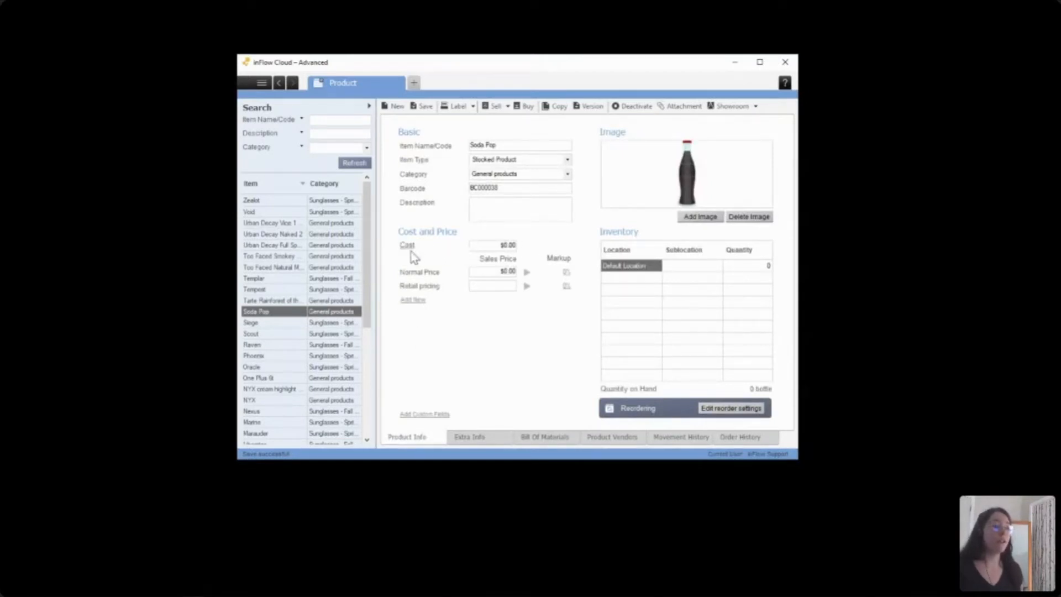
click(507, 245)
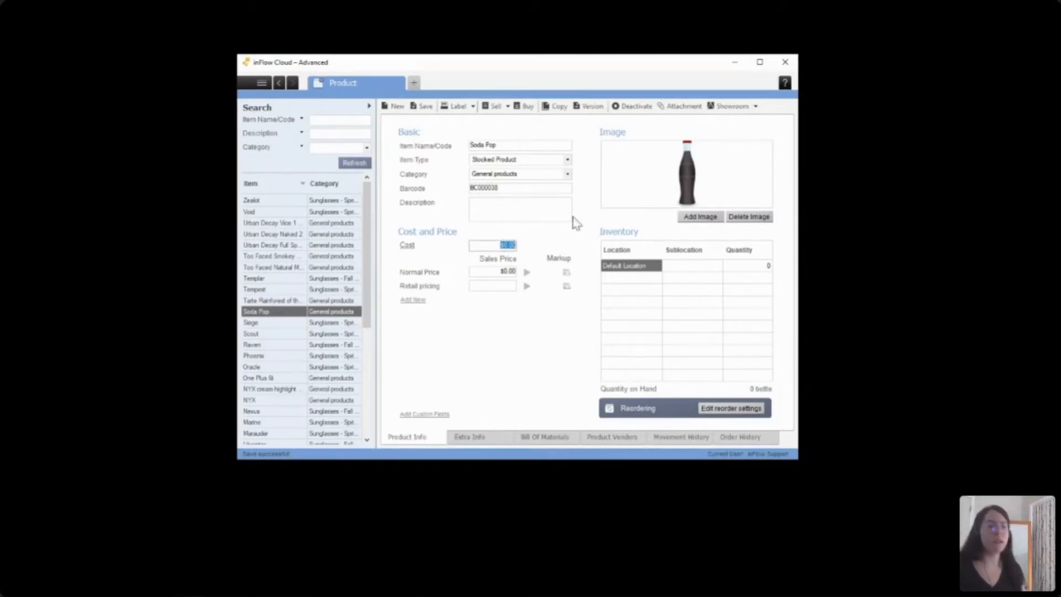
mouse_move(561, 236)
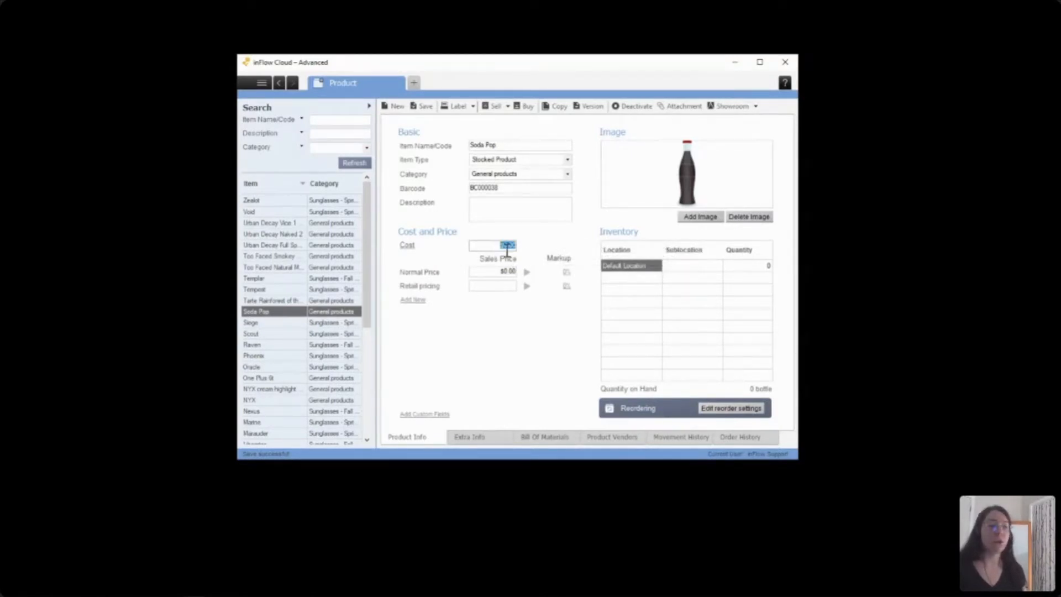
click(496, 440)
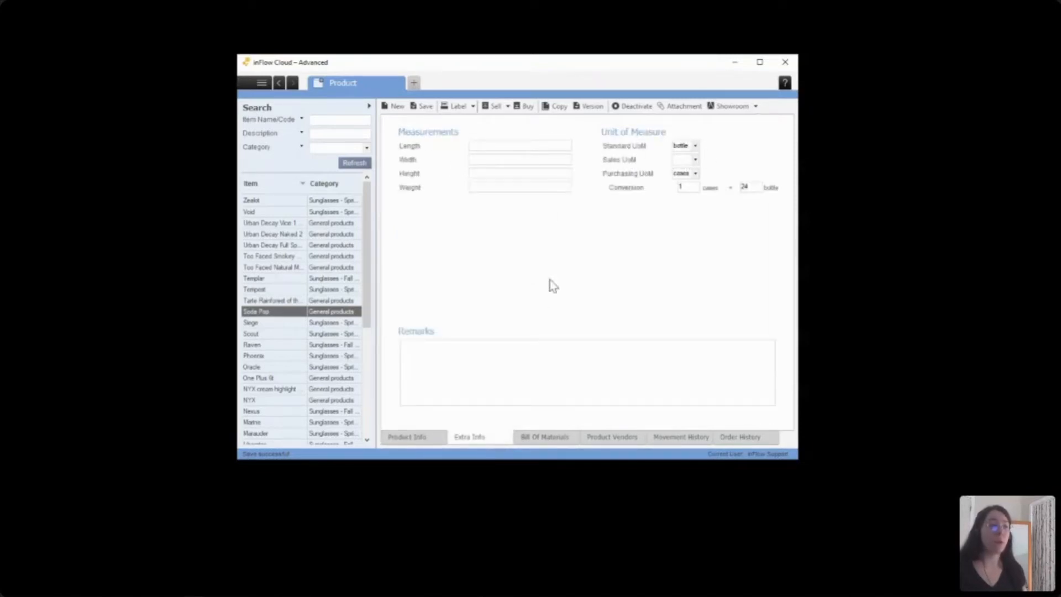
click(418, 439)
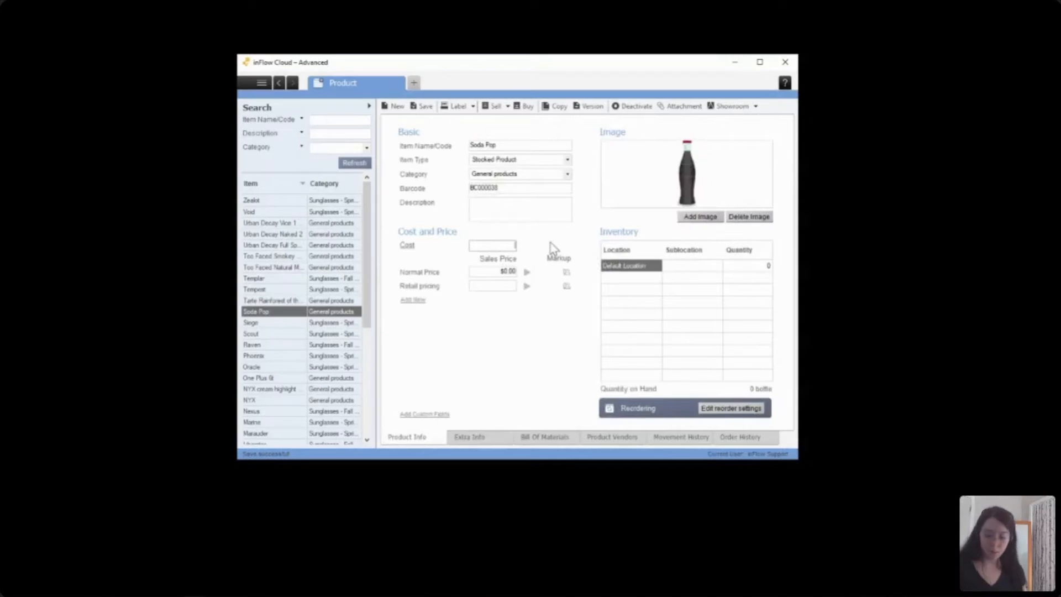
text(1)
key(Tab)
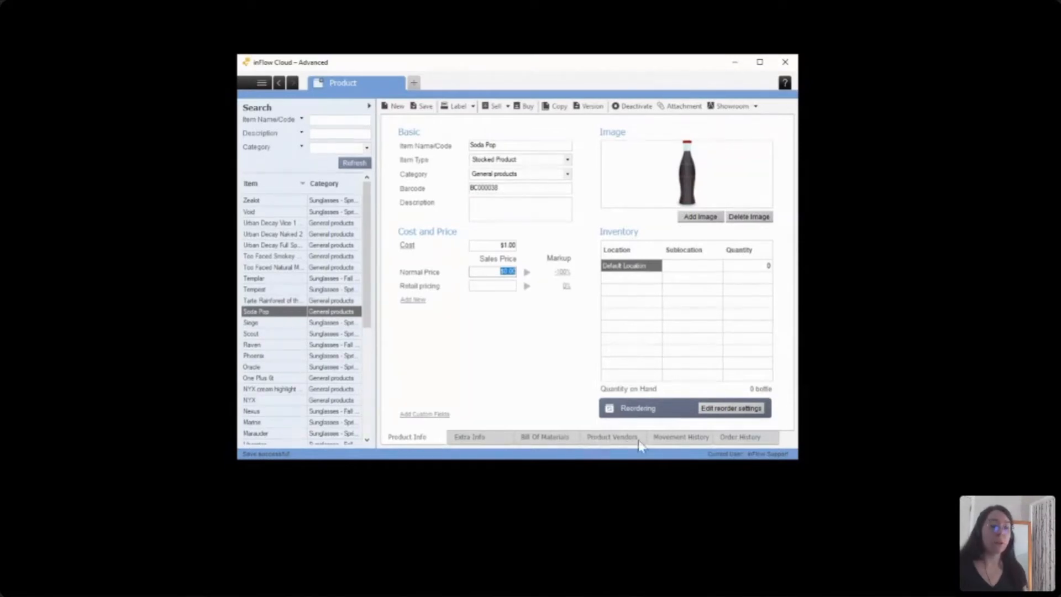
- Add Soda Emporium as a new vendor for the Soda Pop with a vendor's price of $20.00
click(600, 441)
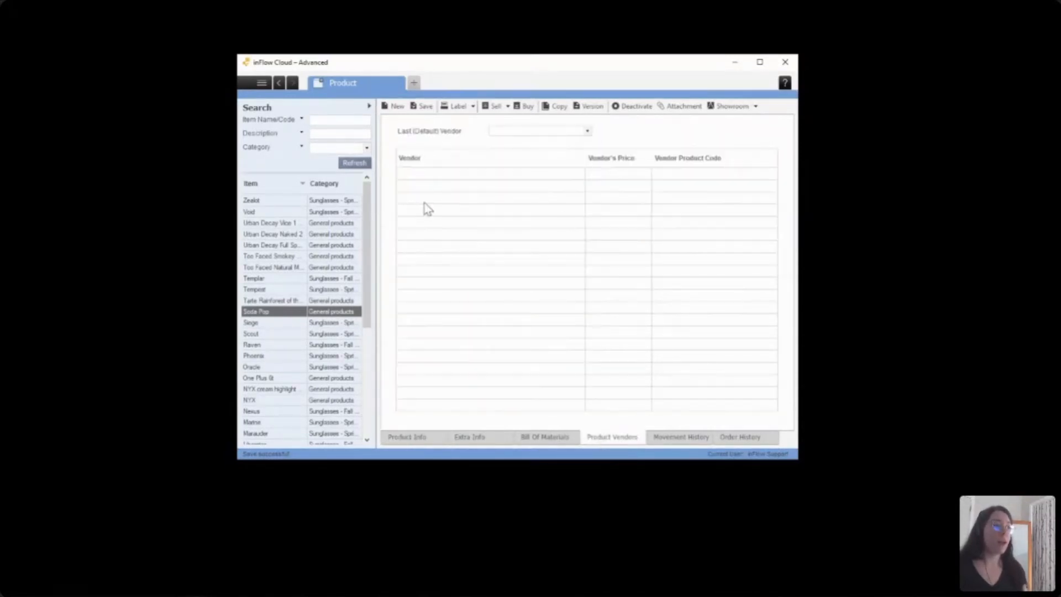
click(430, 172)
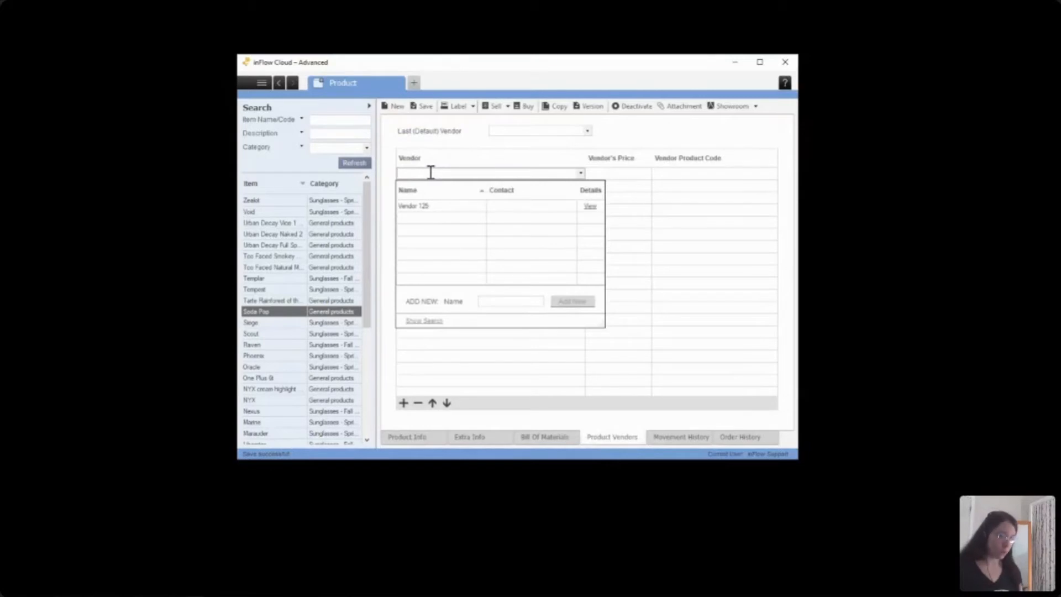
text(Soda Empr)
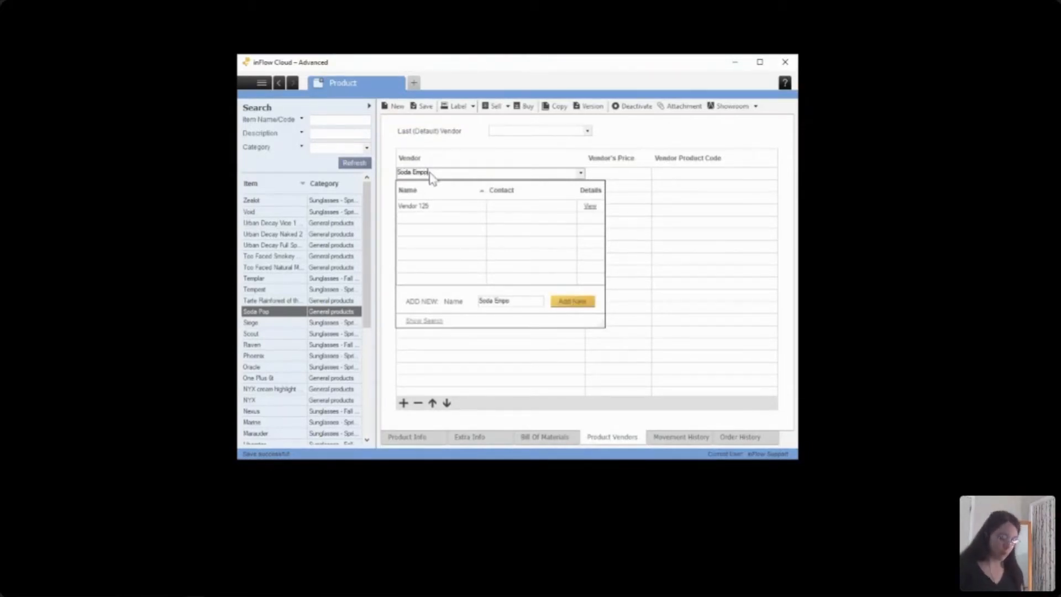
text(orium)
click(572, 301)
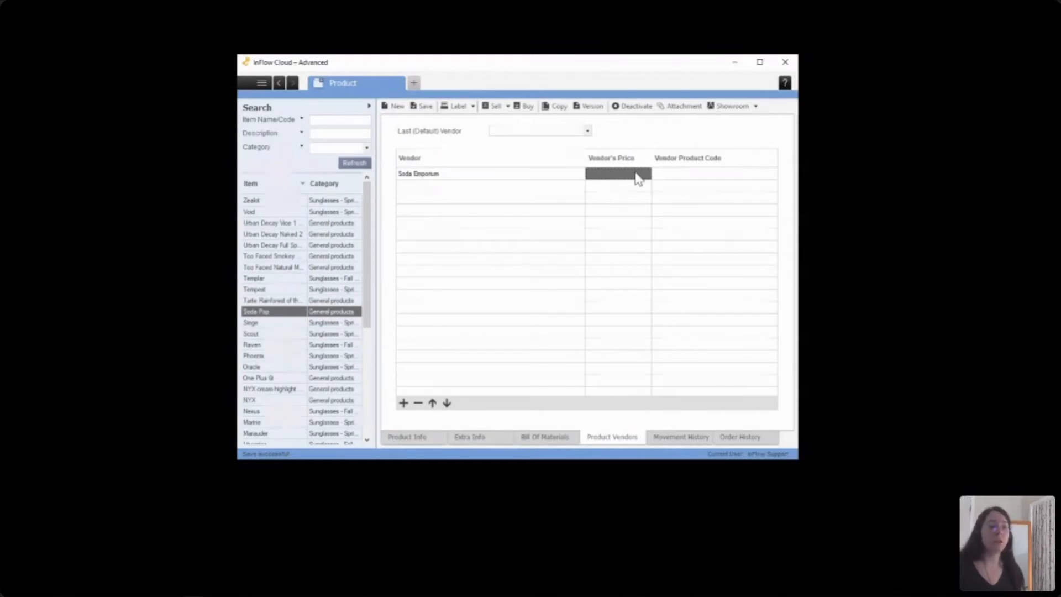
click(605, 175)
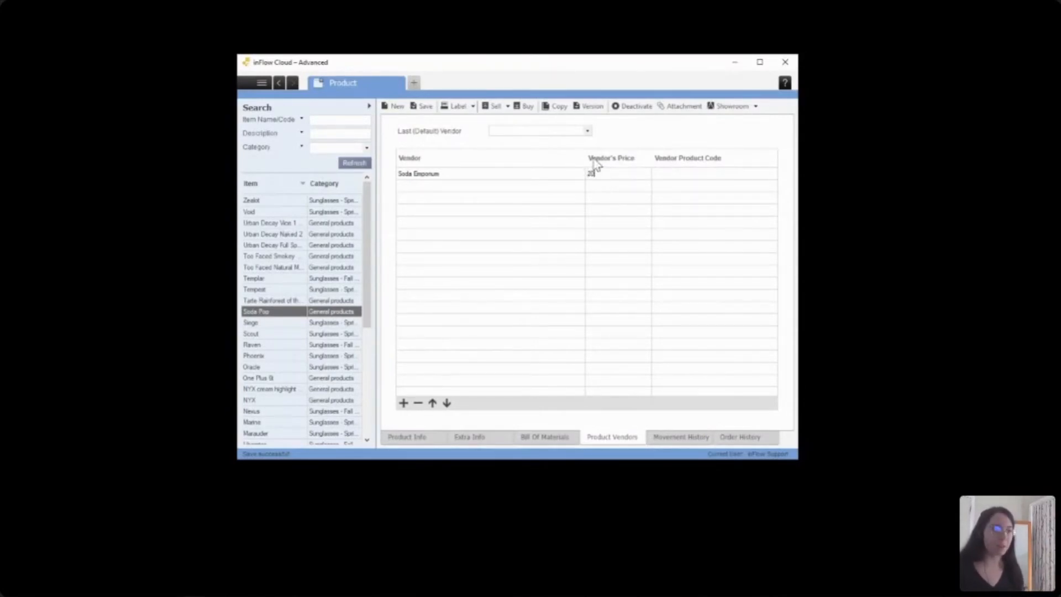
key(Return)
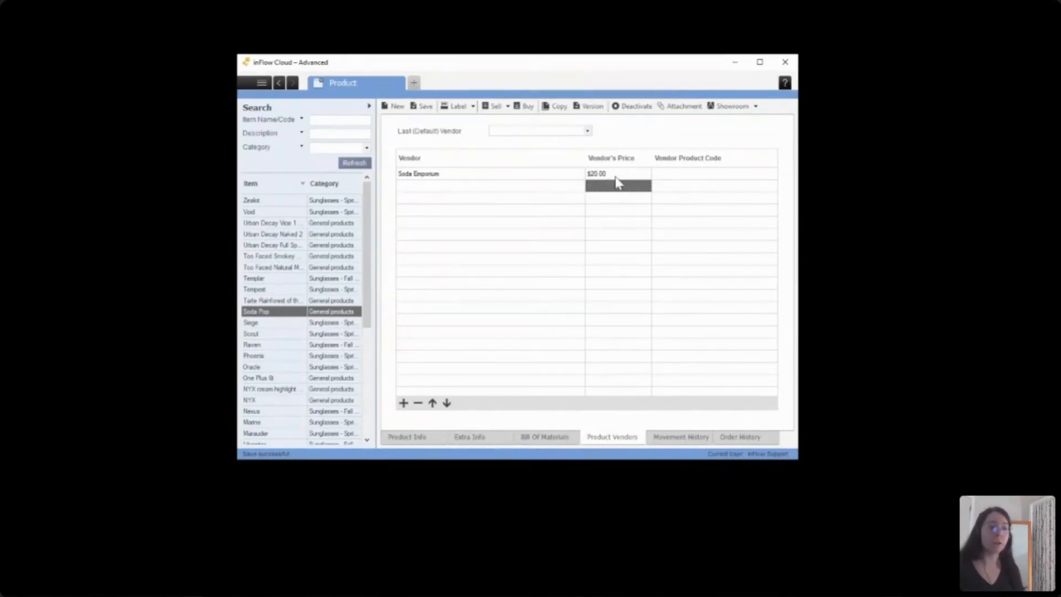
- Add Pop Emporium as a new vendor for the Soda Pop with a vendor's price of $22.00
click(408, 186)
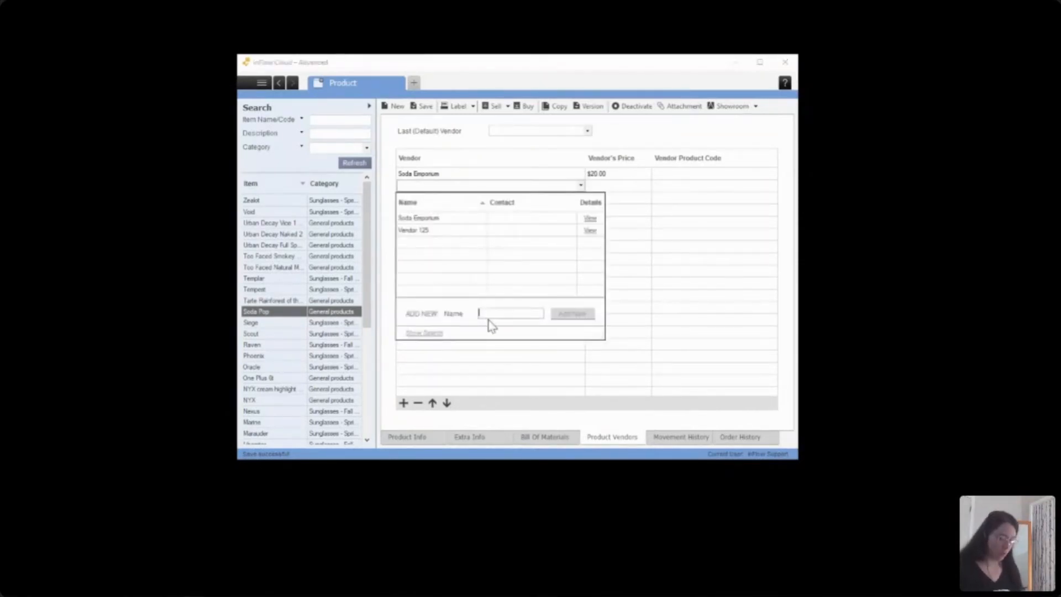
text(Pop Emporium)
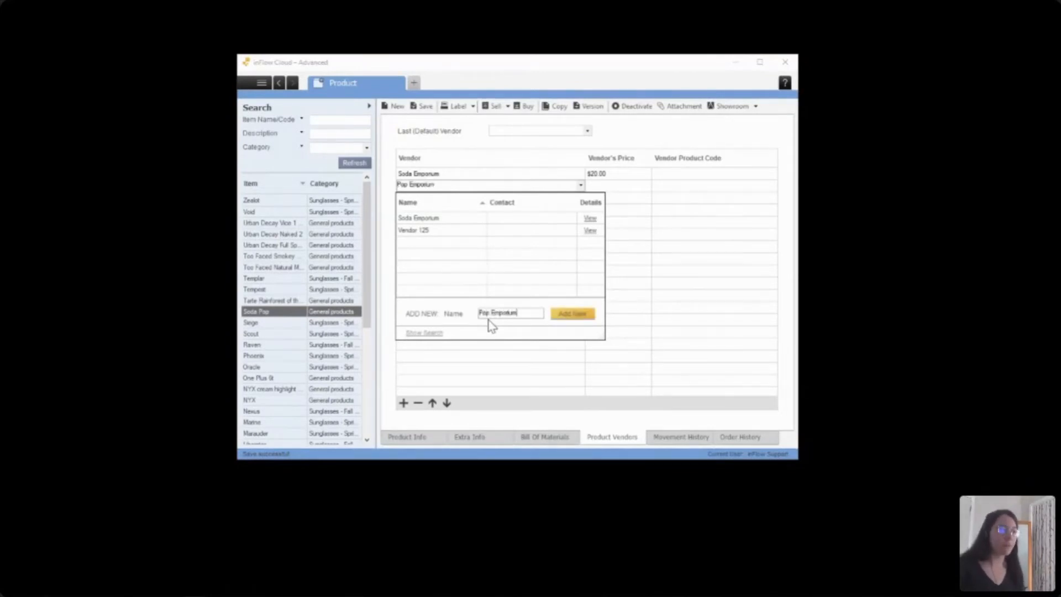
click(573, 314)
click(598, 185)
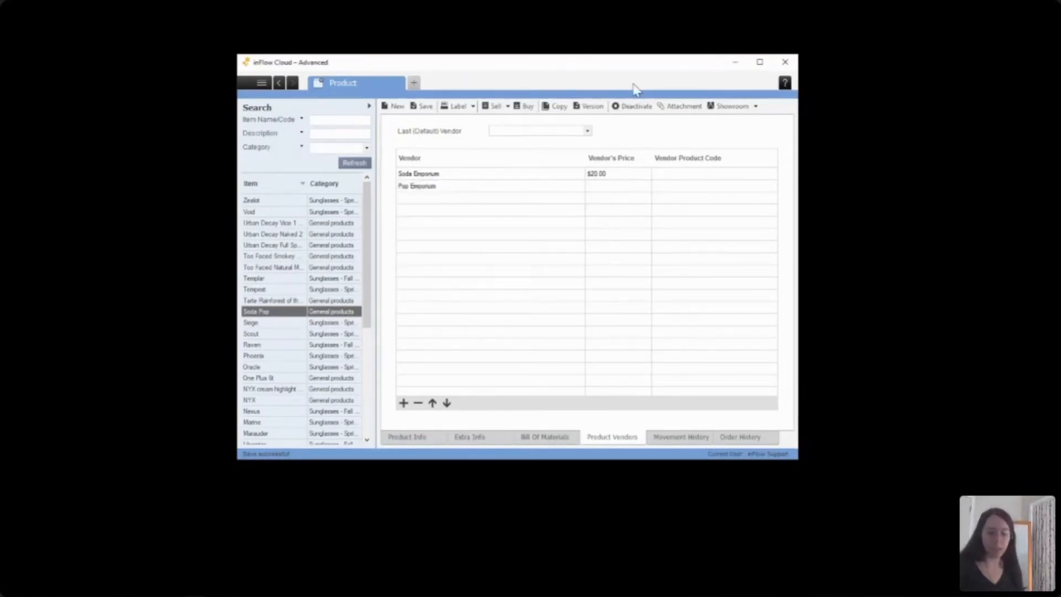
text(22)
key(Return)
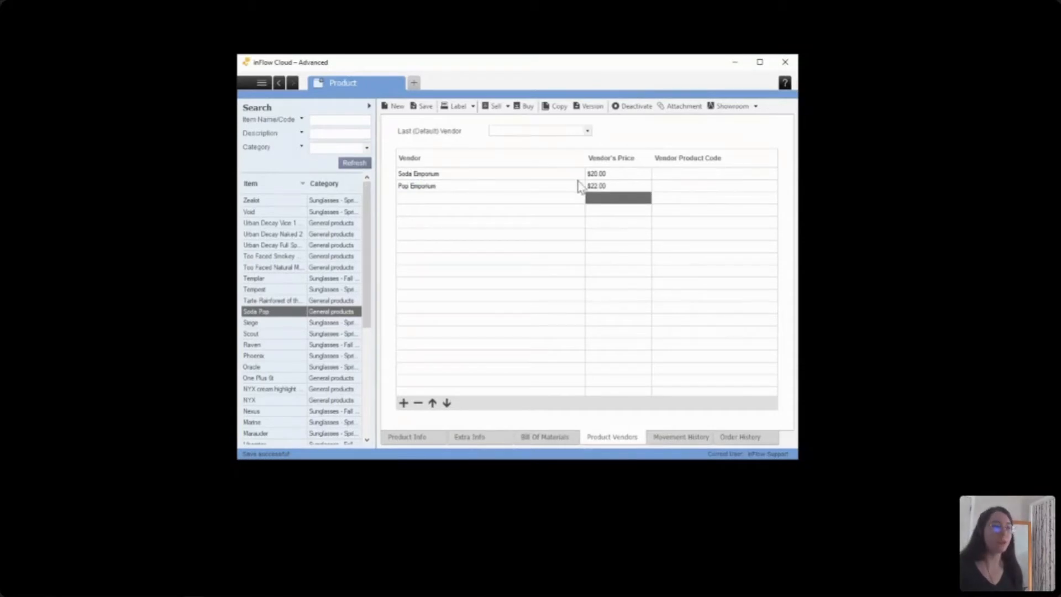
- Compare the Soda Pop's cost per standard unit with the prices listed for its vendors
click(407, 436)
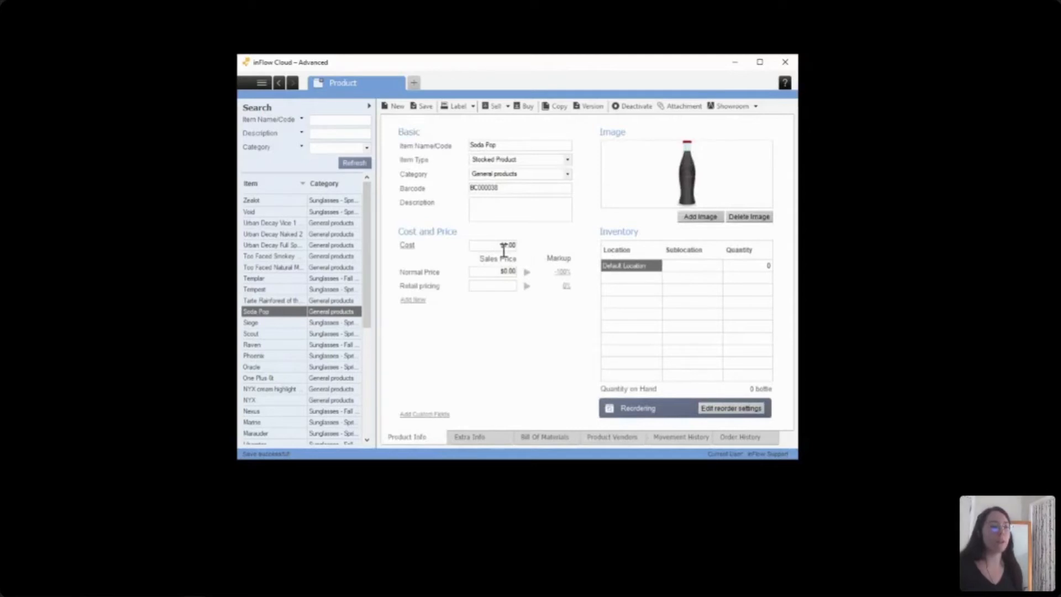
click(597, 437)
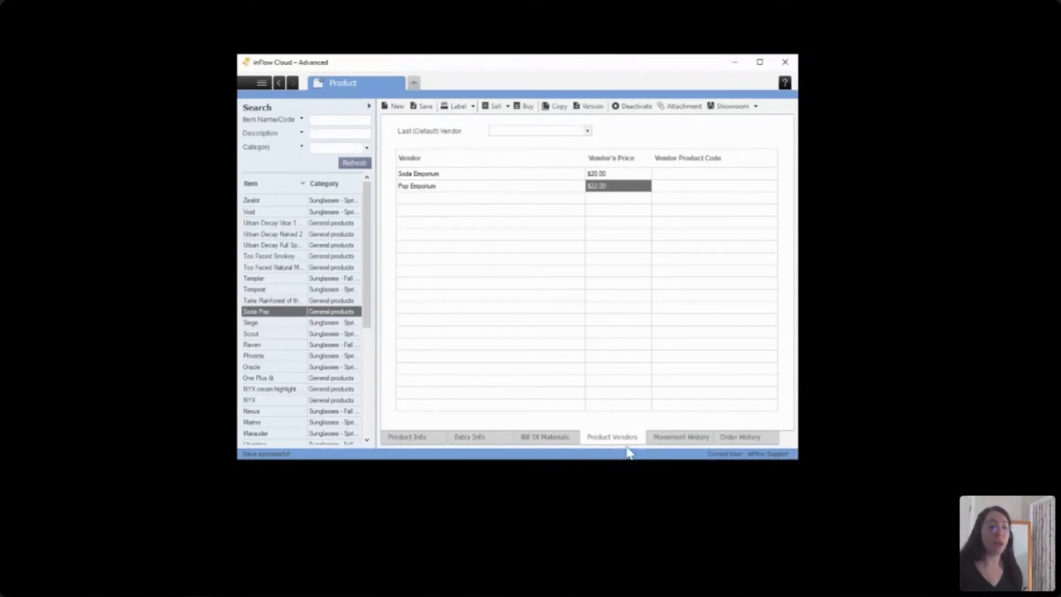
click(409, 437)
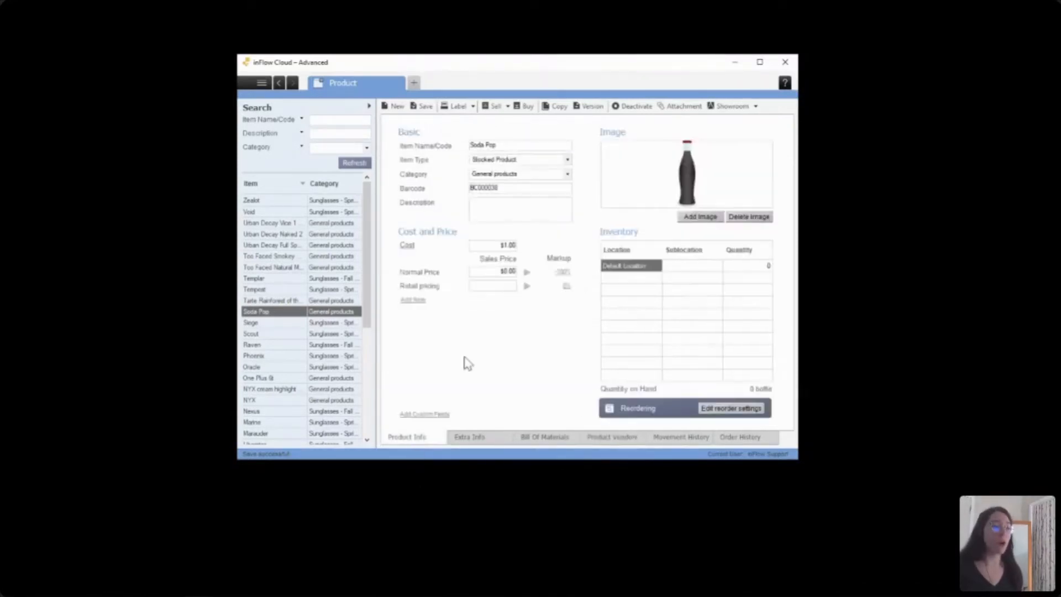
right_click(498, 247)
click(439, 254)
click(512, 248)
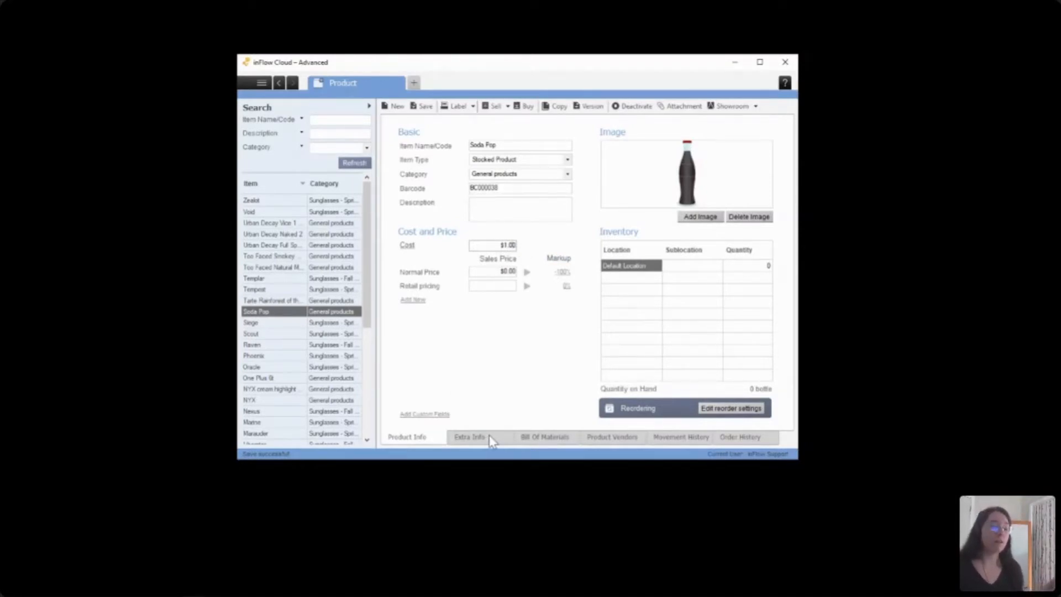
click(608, 437)
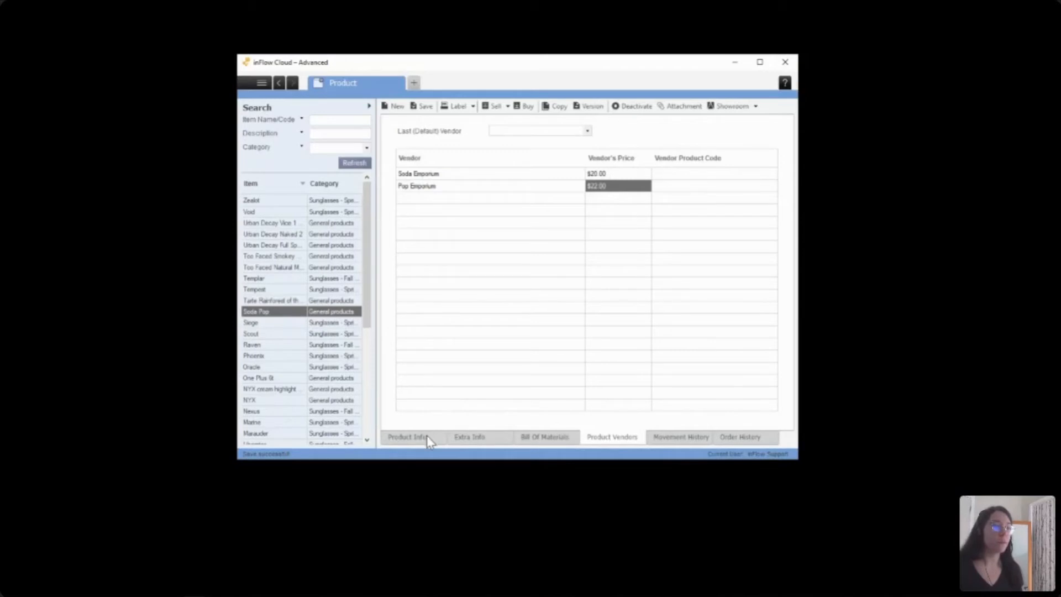
click(409, 437)
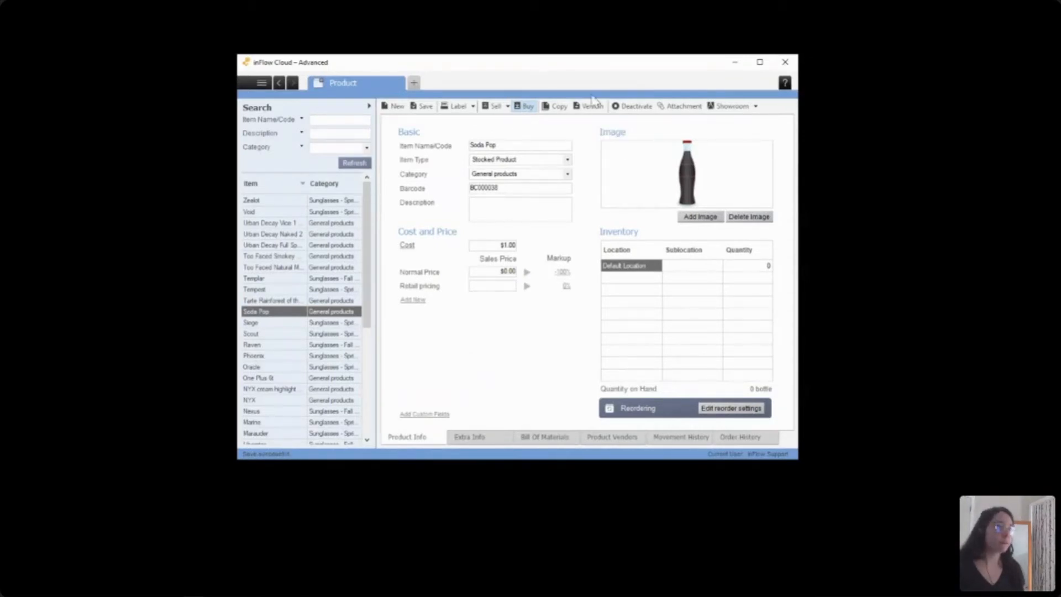
- Create a purchase order for 1 cases of Soda Pop from vendor Soda Emporium and save it
click(523, 105)
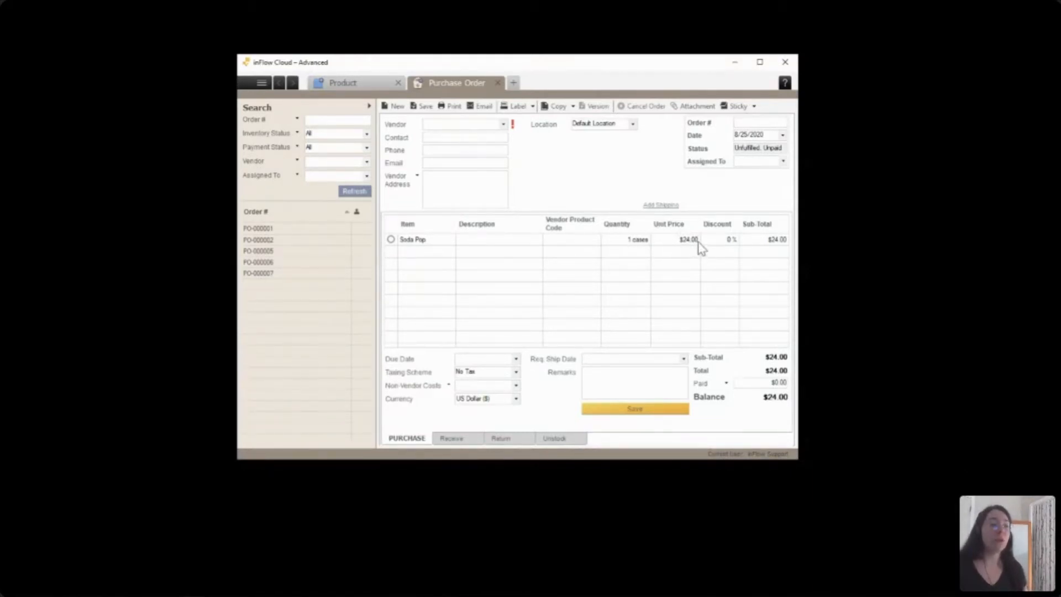
click(377, 83)
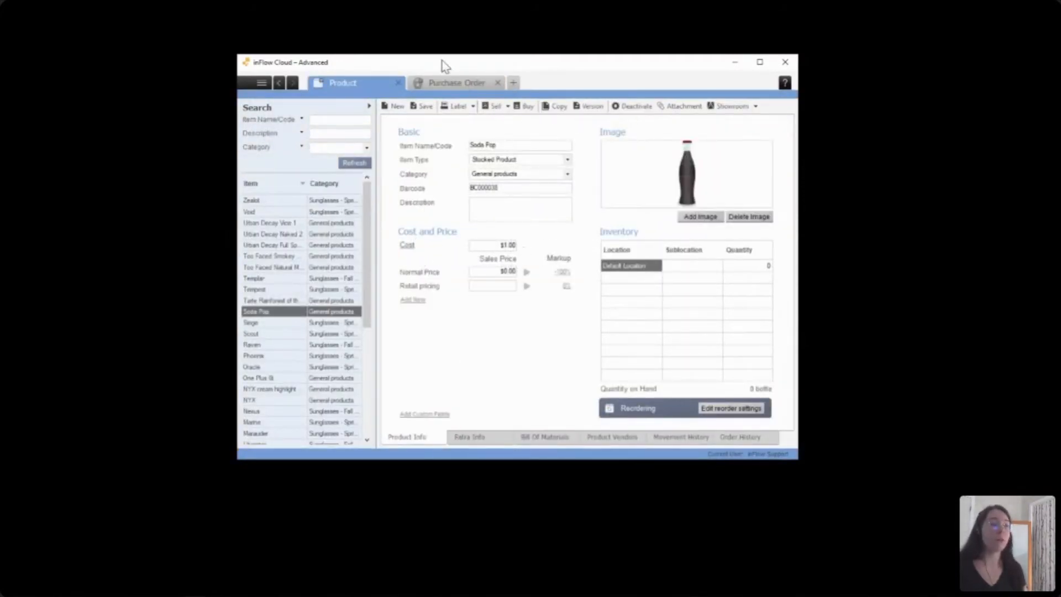
click(456, 83)
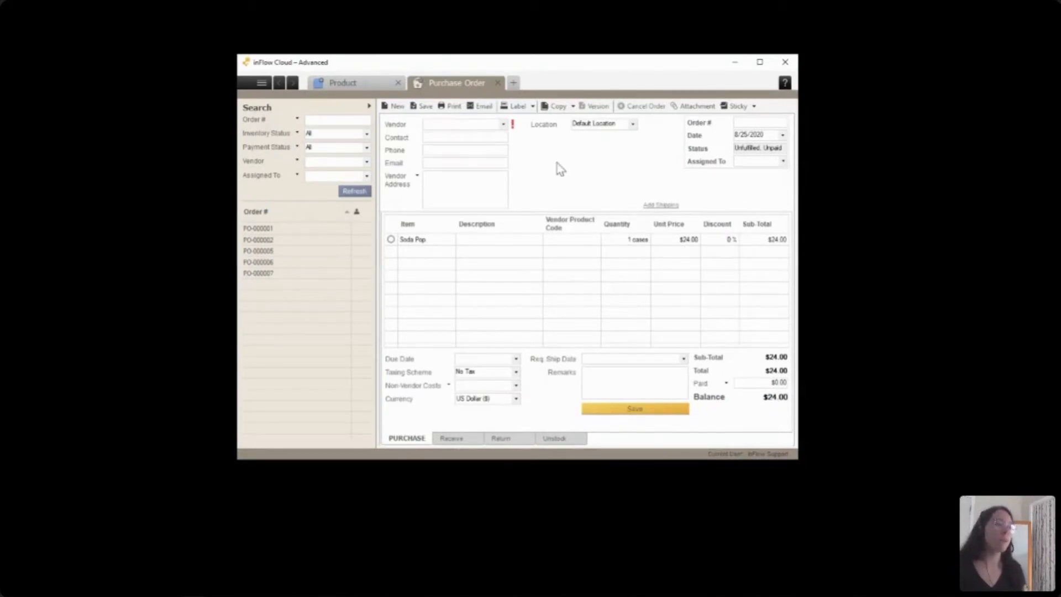
click(505, 126)
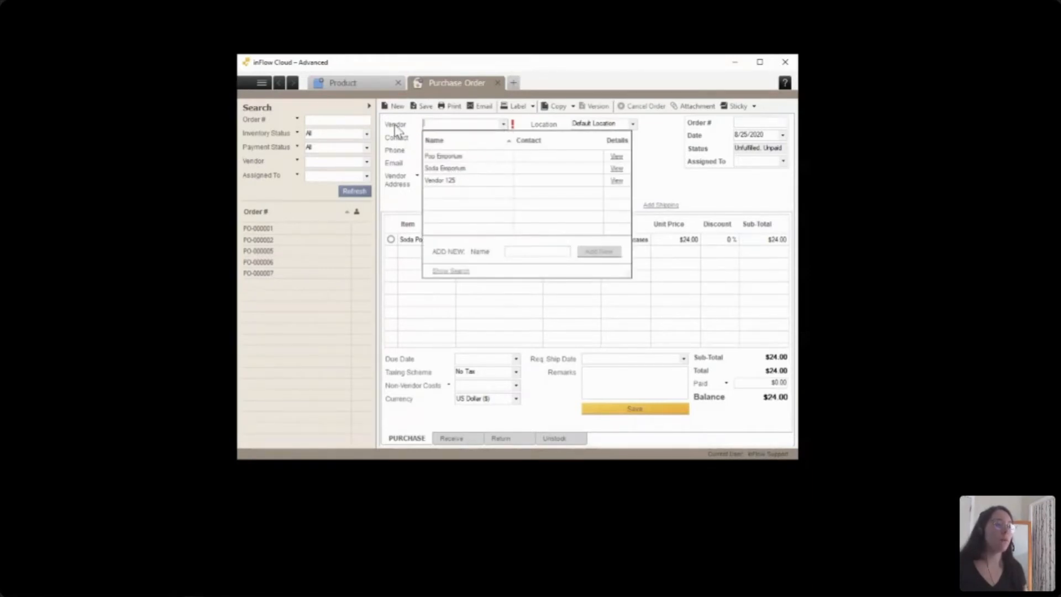
click(442, 171)
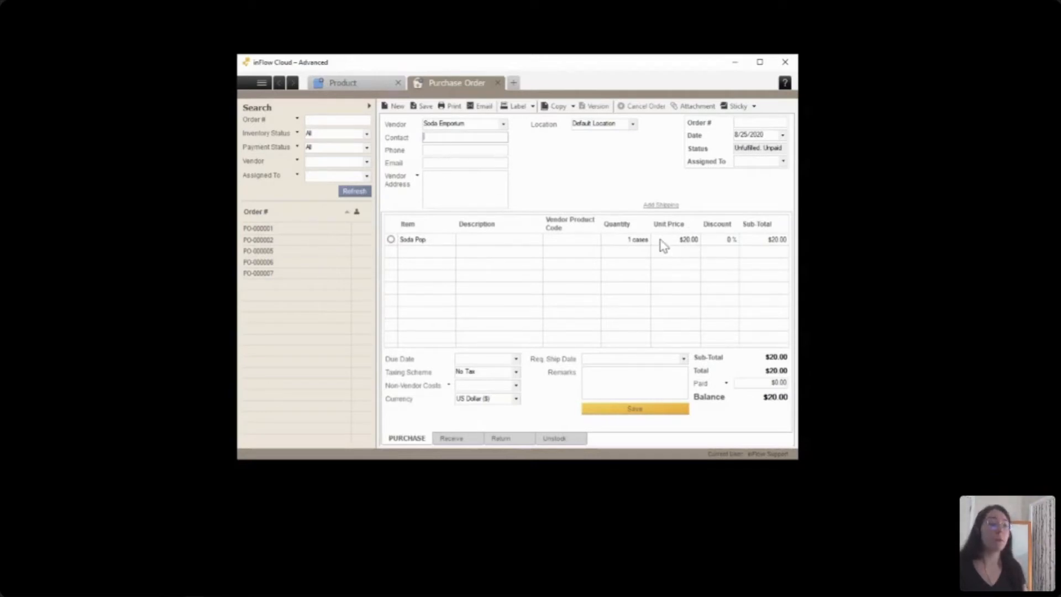
click(618, 408)
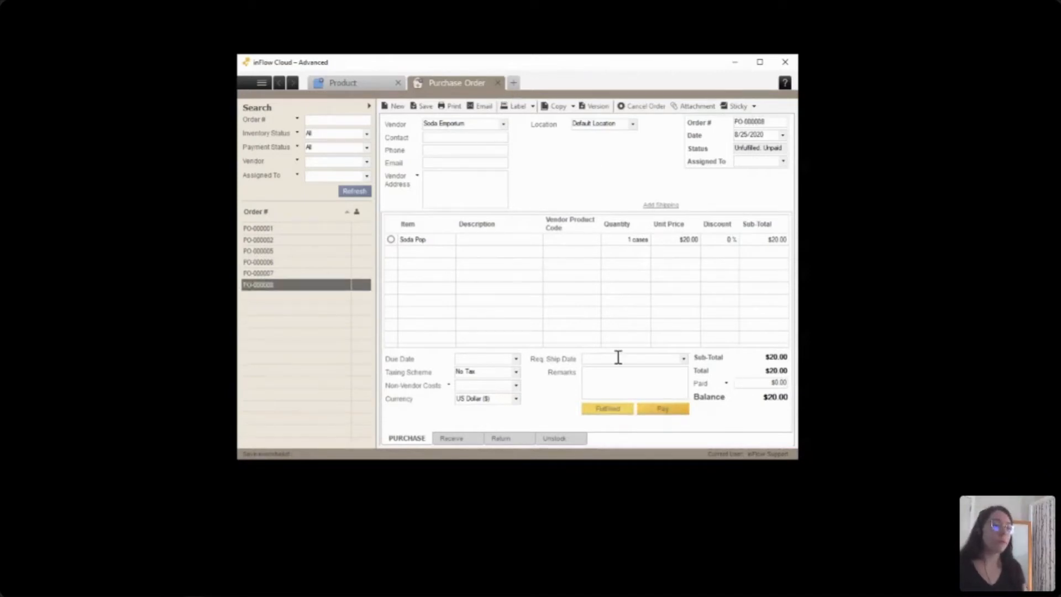
- Mark the Soda Emporium purchase order as fulfilled, compare its purchased and received quantities, and save it
click(612, 412)
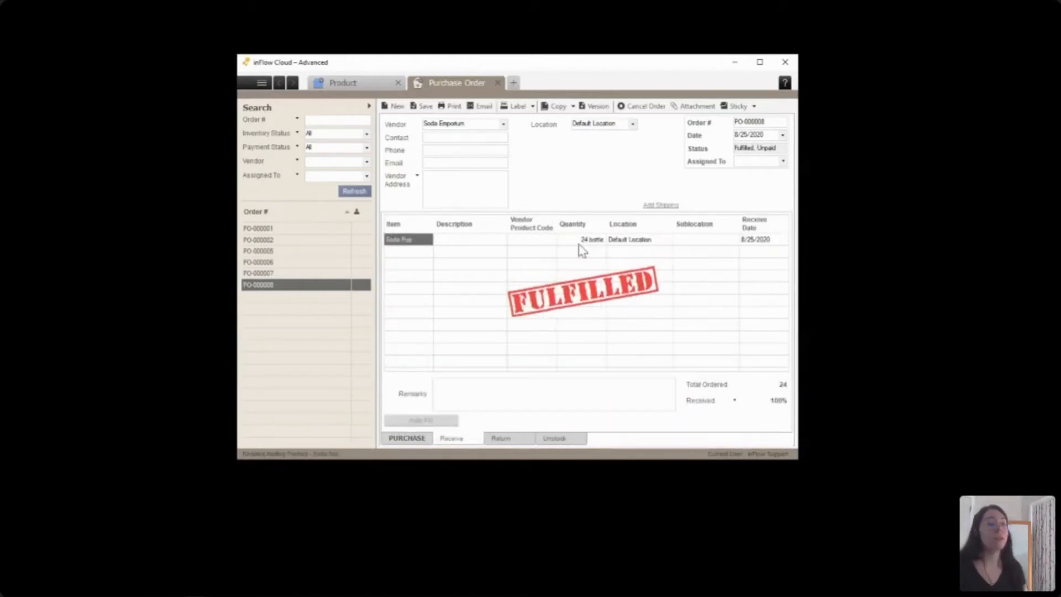
click(421, 439)
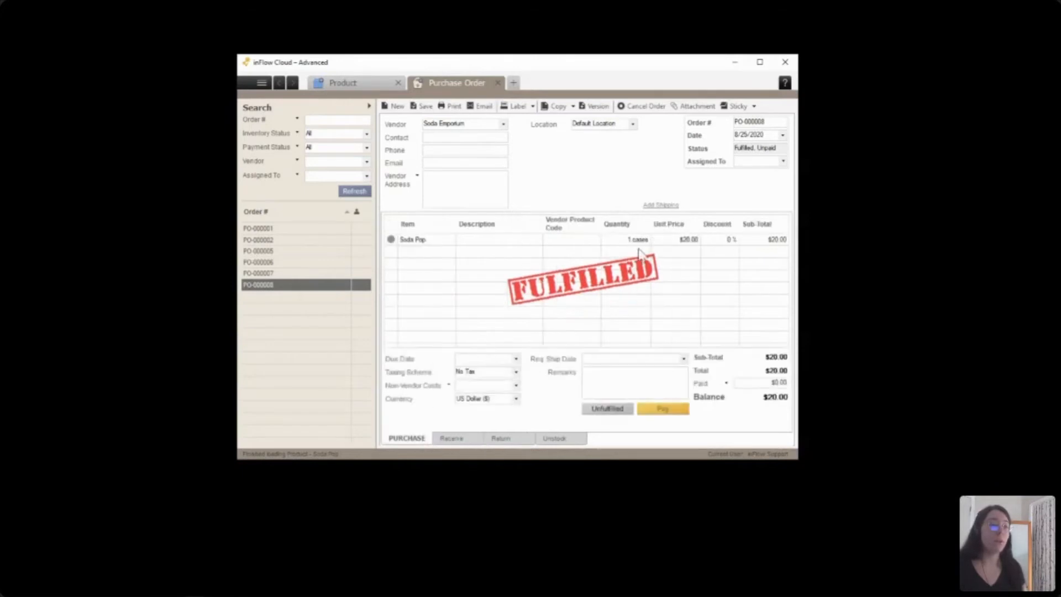
click(479, 437)
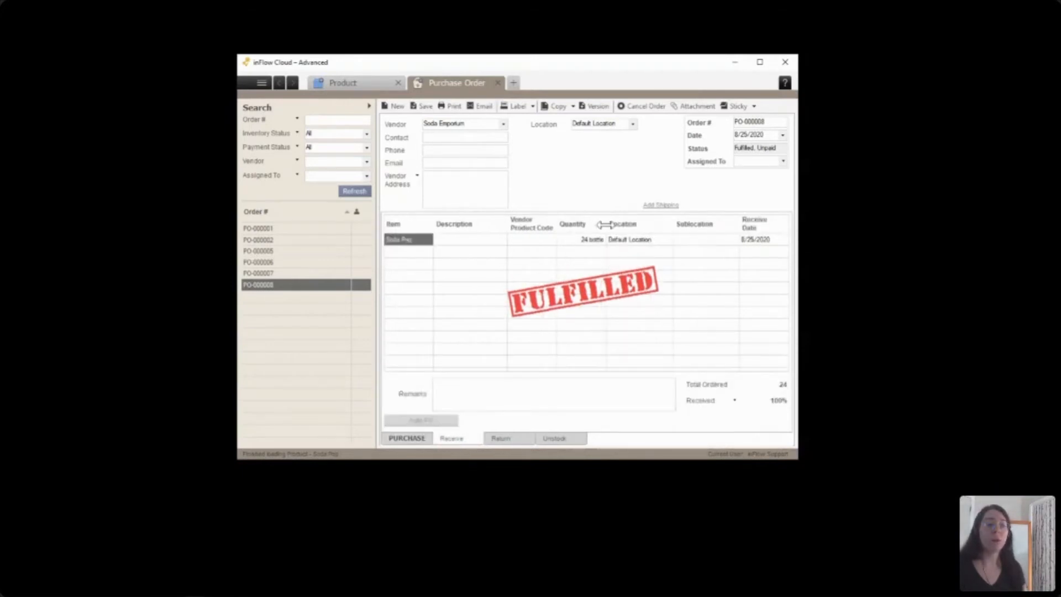
click(423, 107)
- Check the Soda Pop's units of measure, set its normal sales price to $2.00, and save the product
click(356, 81)
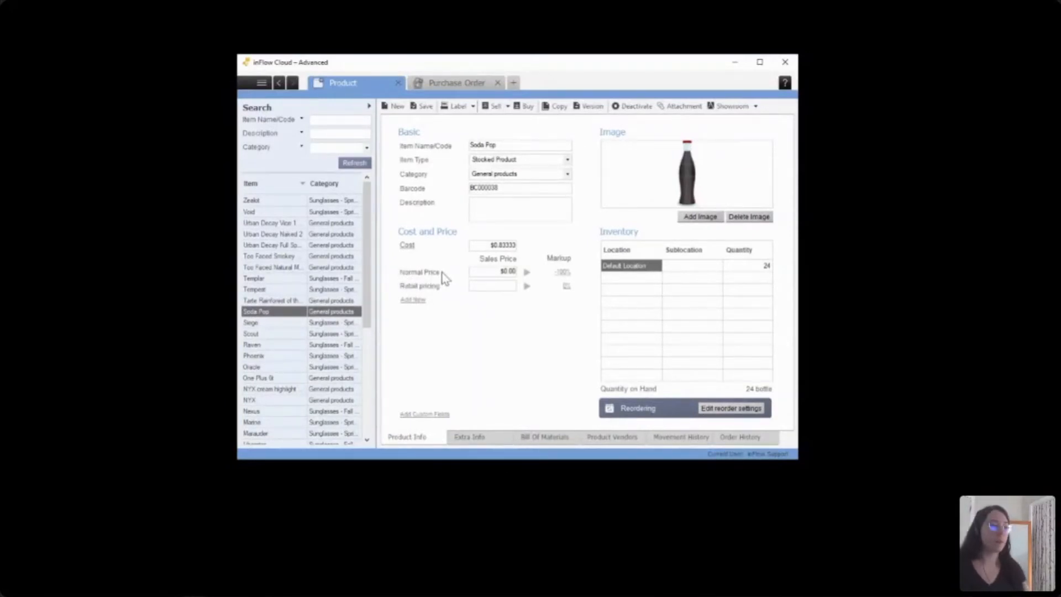
click(508, 271)
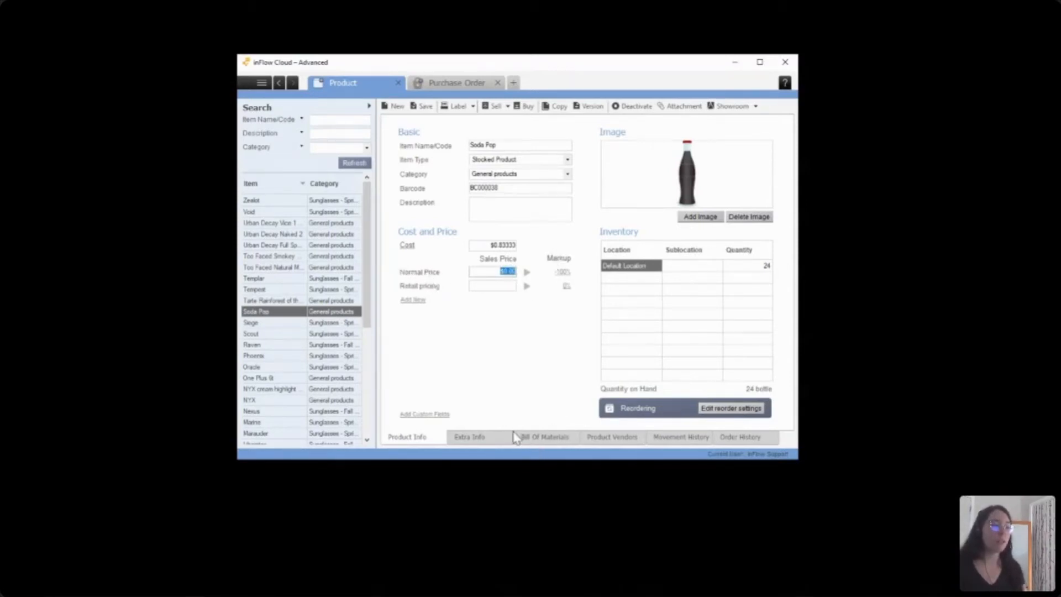
click(498, 439)
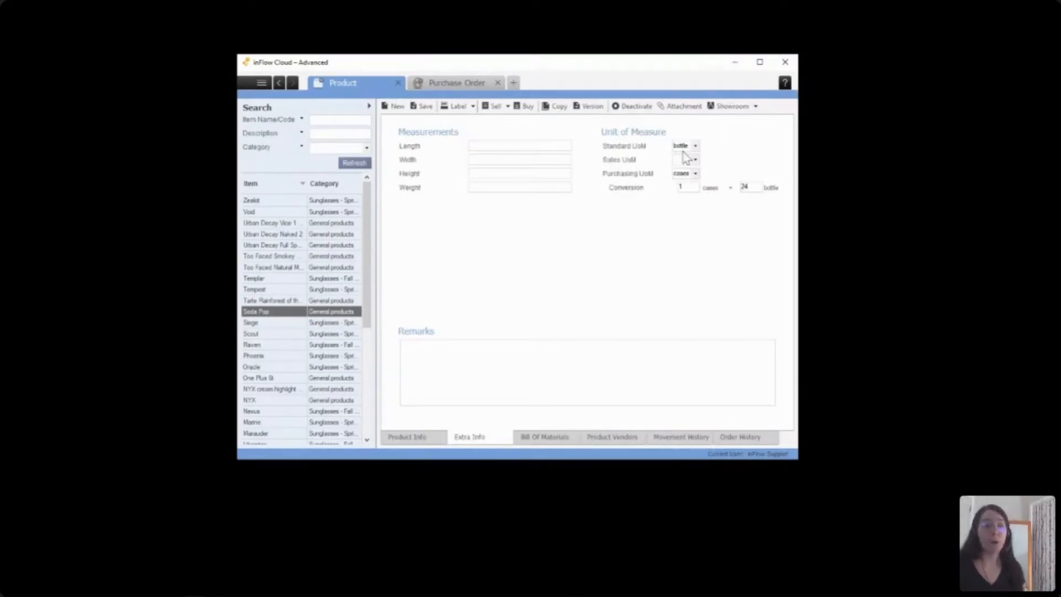
click(438, 438)
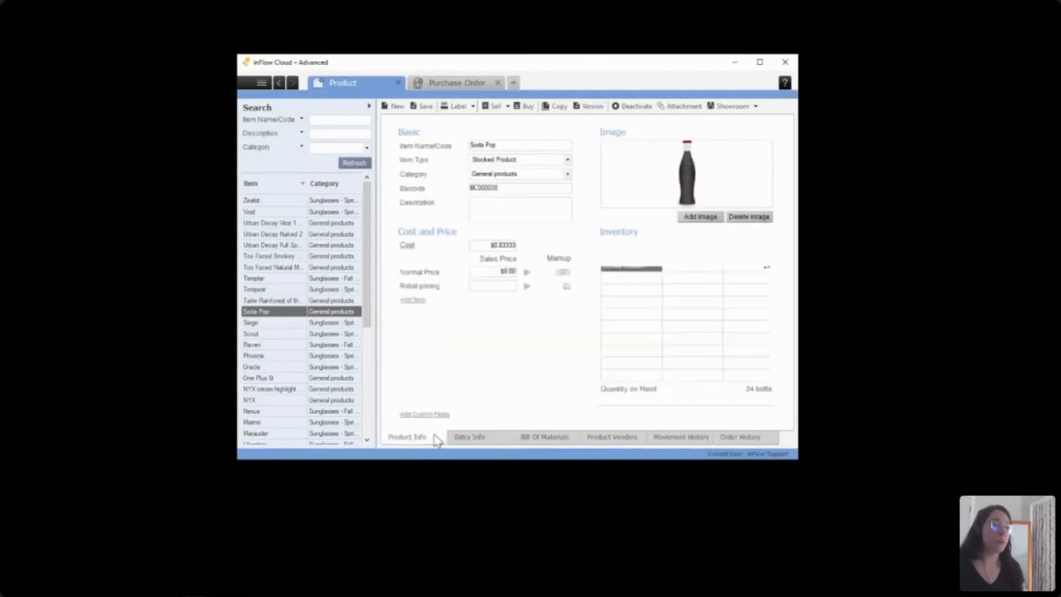
click(504, 271)
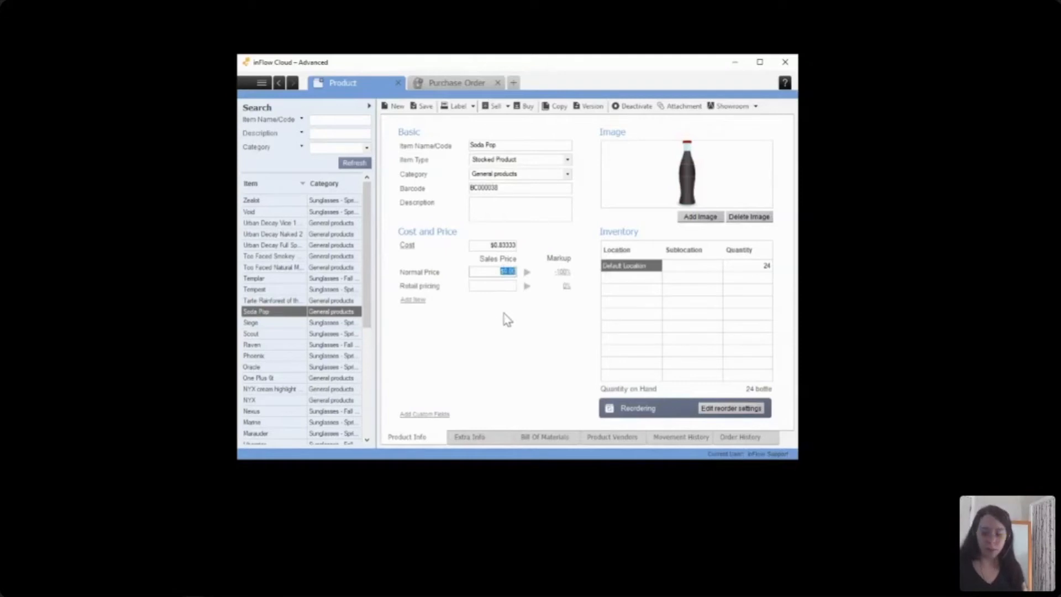
click(422, 106)
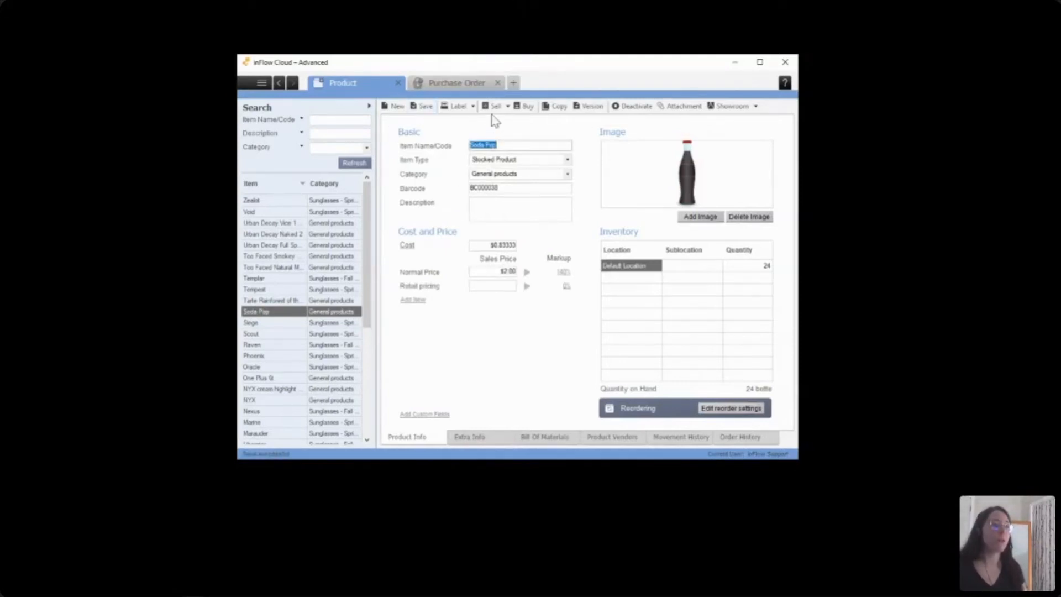
- Start a sales order for the Soda Pop to check its sales unit and unit price, and discard the order
click(507, 106)
click(515, 125)
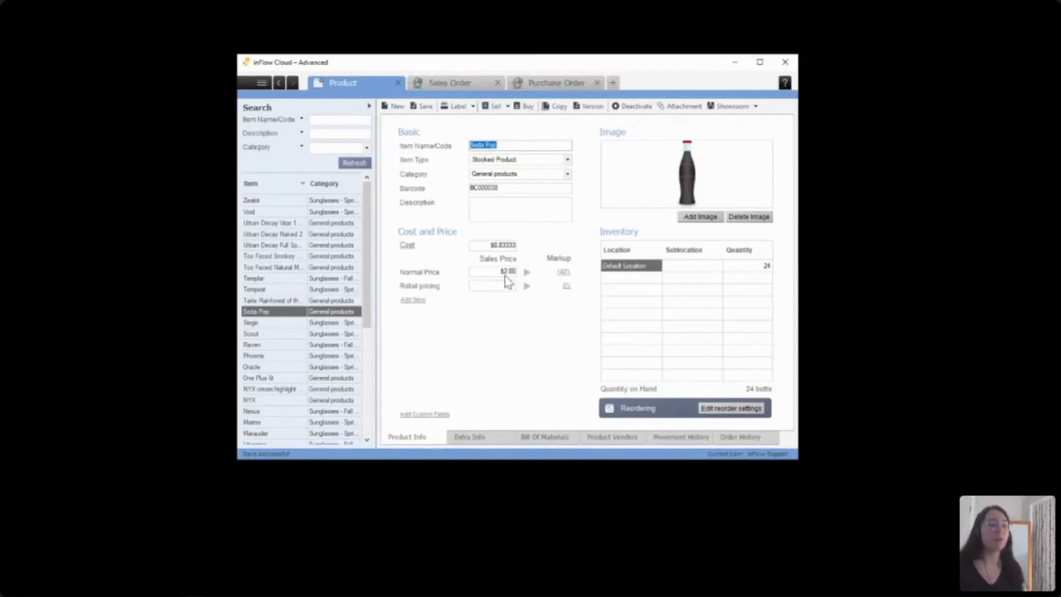
click(460, 81)
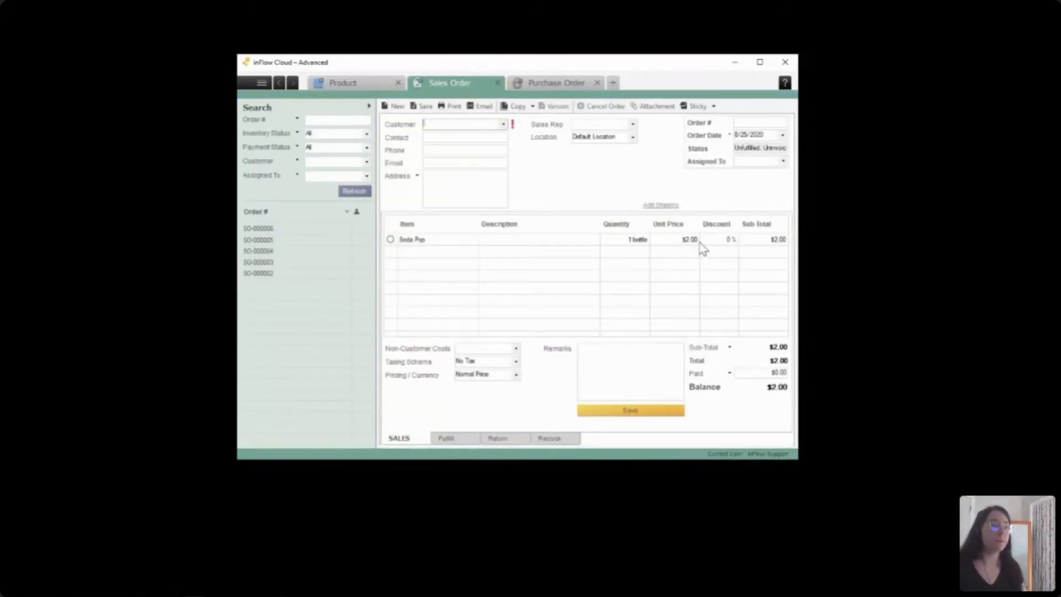
click(498, 83)
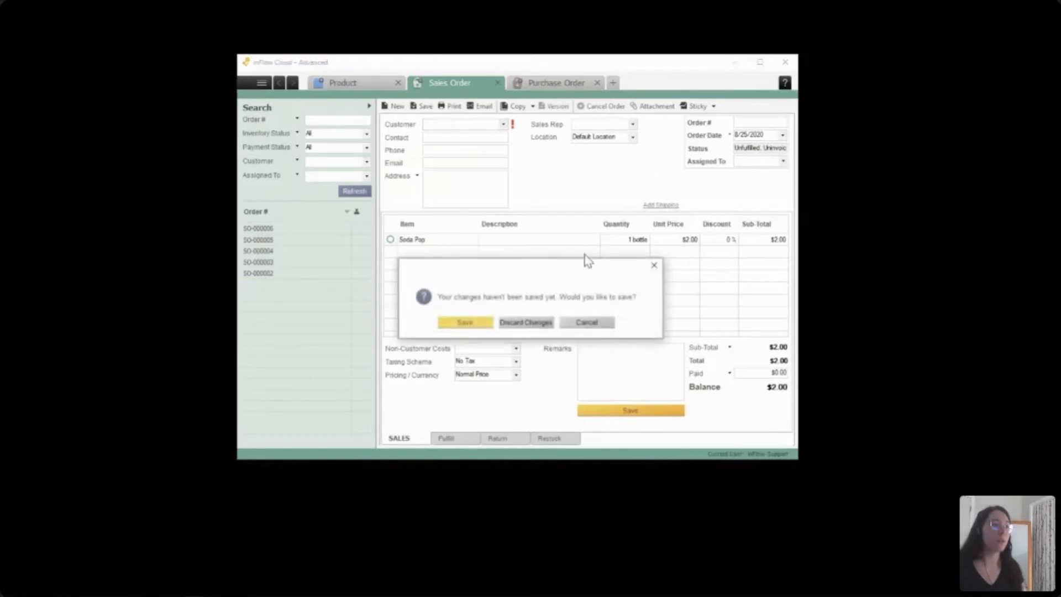
click(541, 322)
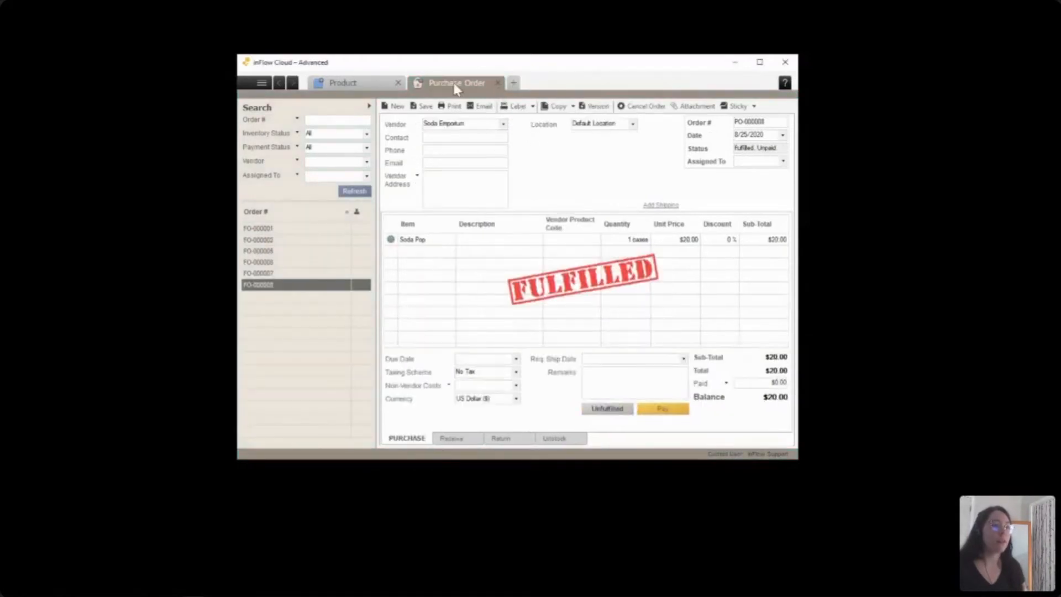
- Close the purchase order, set the Soda Pop's sales unit of measure to packs with 1 packs = 4 bottle, and save
click(498, 83)
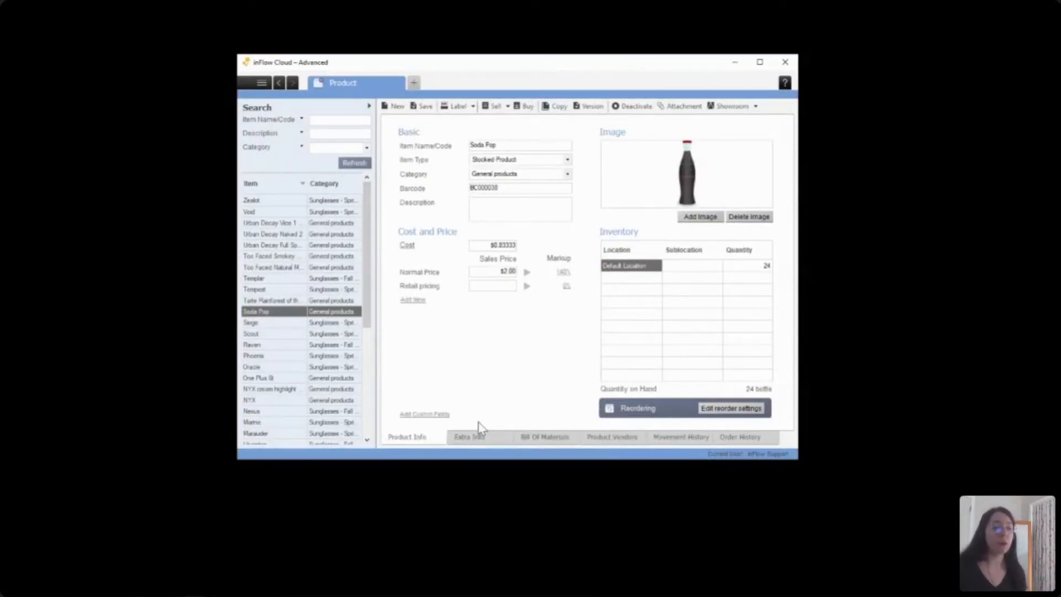
click(479, 440)
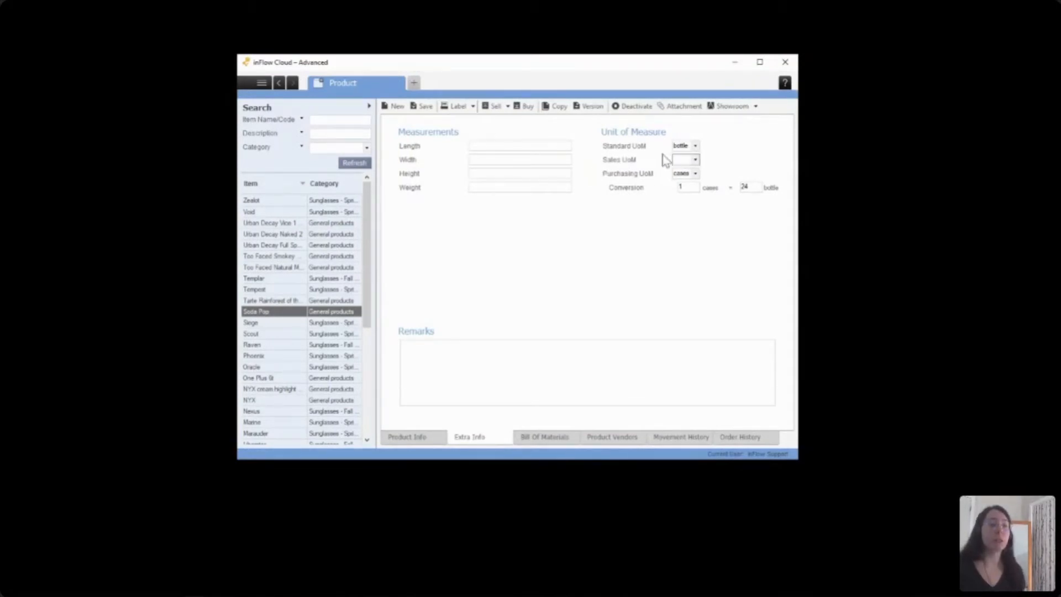
click(695, 159)
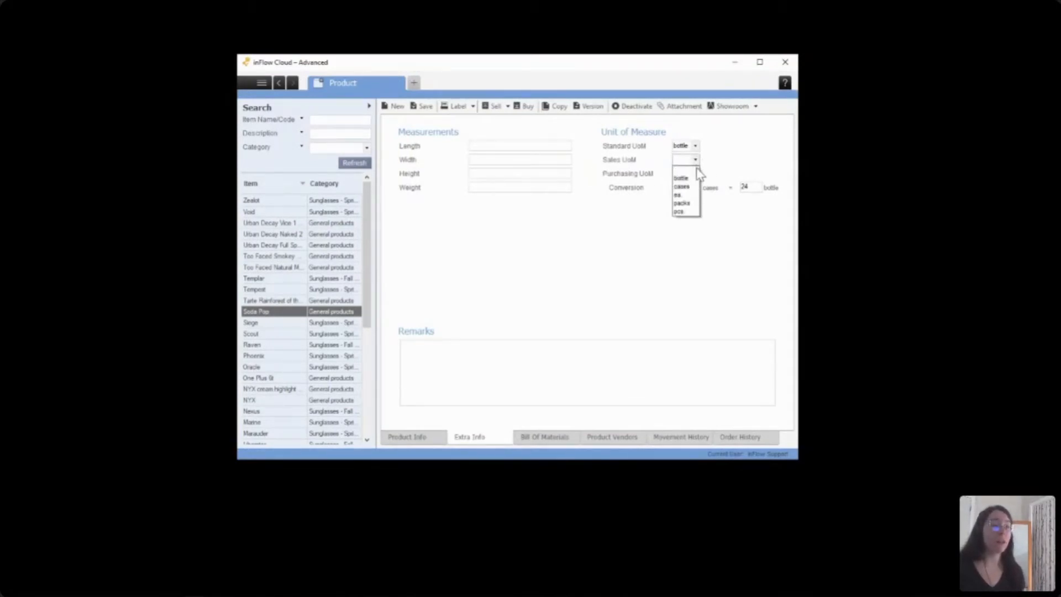
click(692, 203)
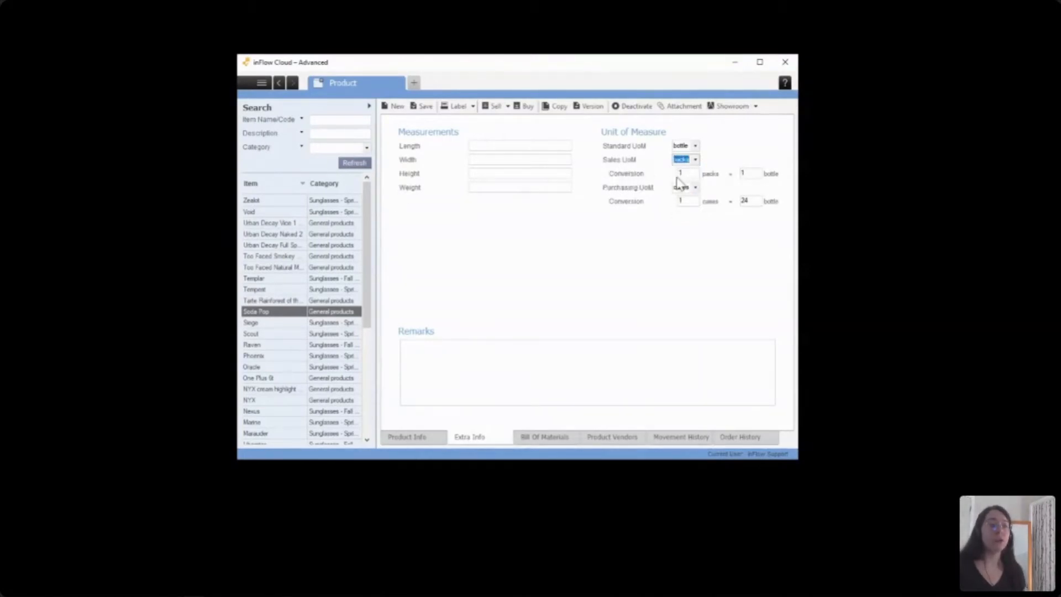
click(749, 174)
text(4)
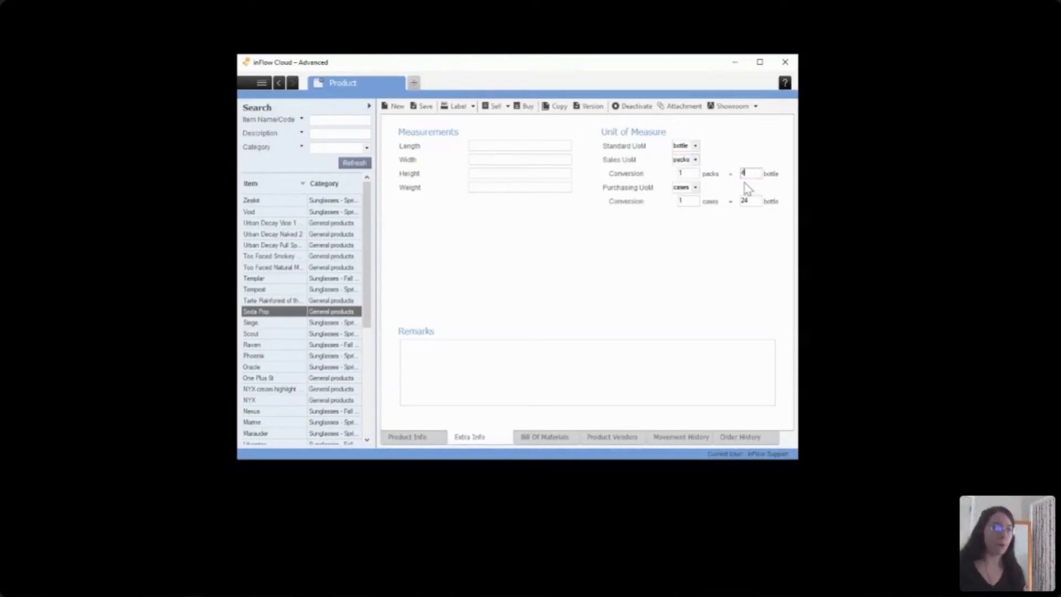
click(422, 106)
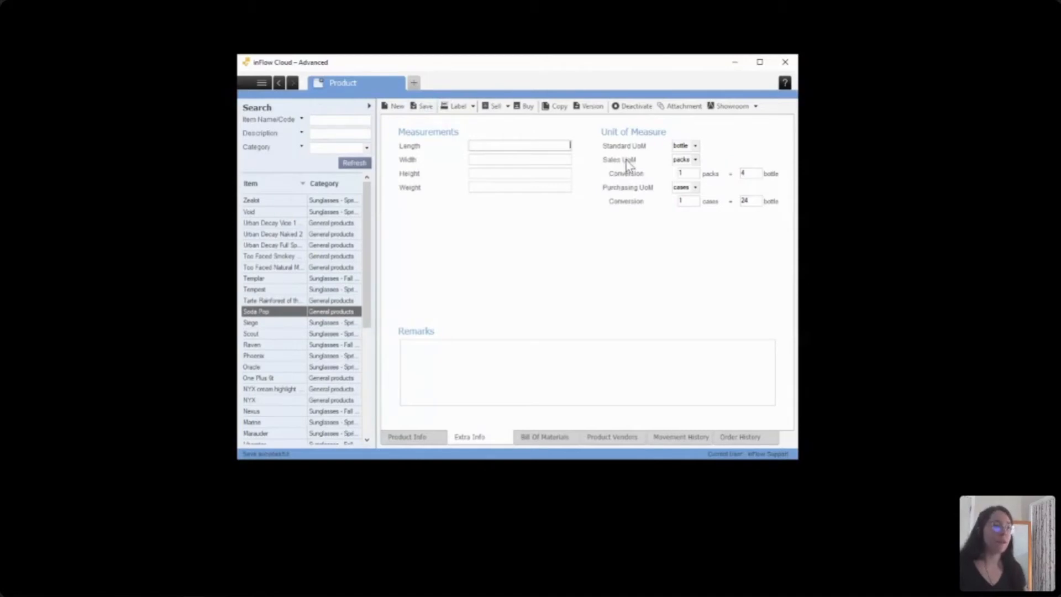
- Check the Soda Pop's units of measure, set its normal sales price to $8.00, and save the product
click(415, 438)
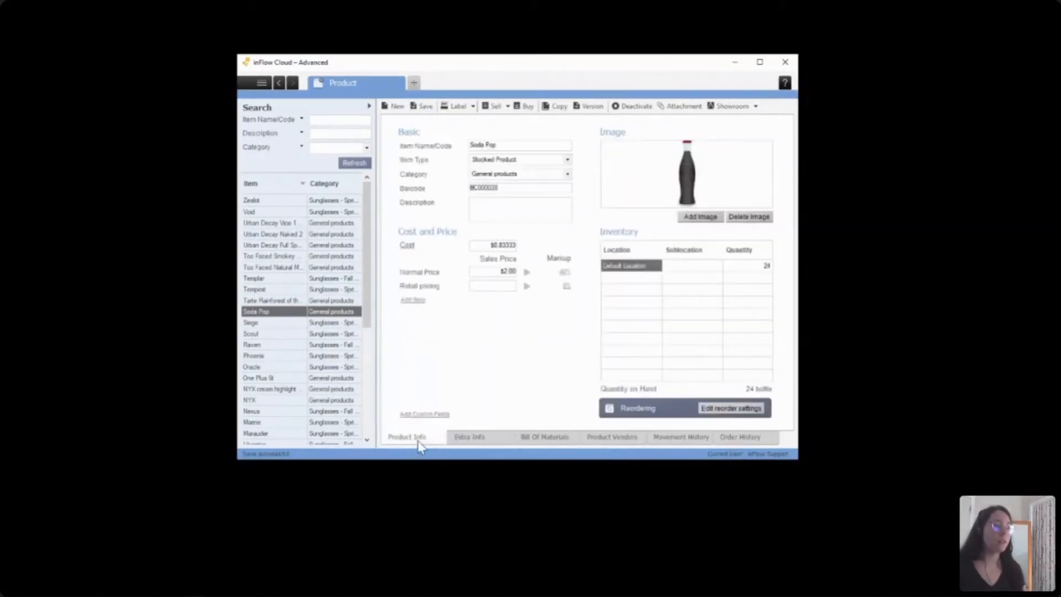
click(471, 435)
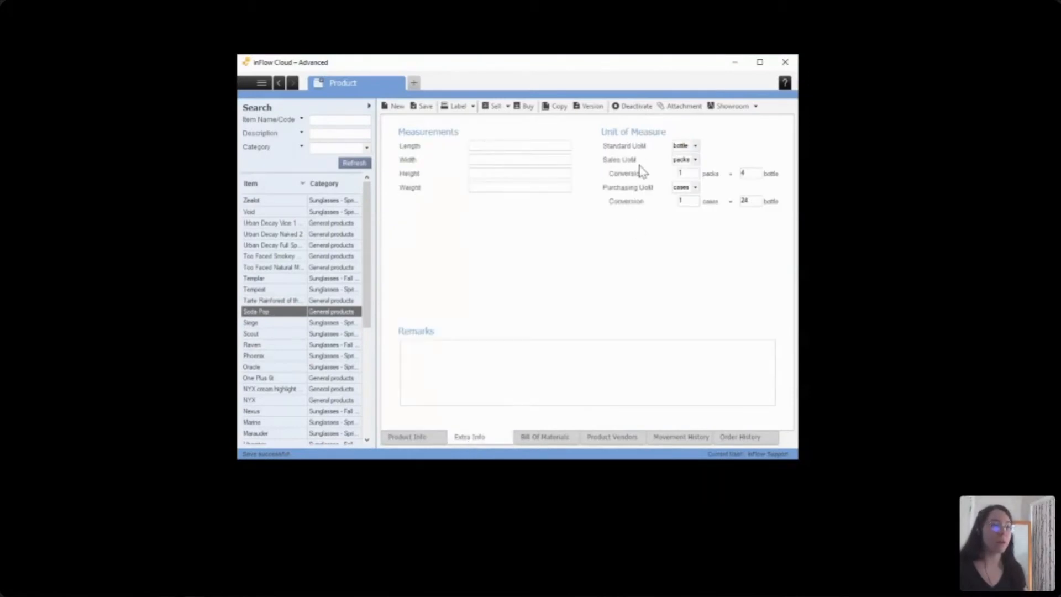
click(417, 437)
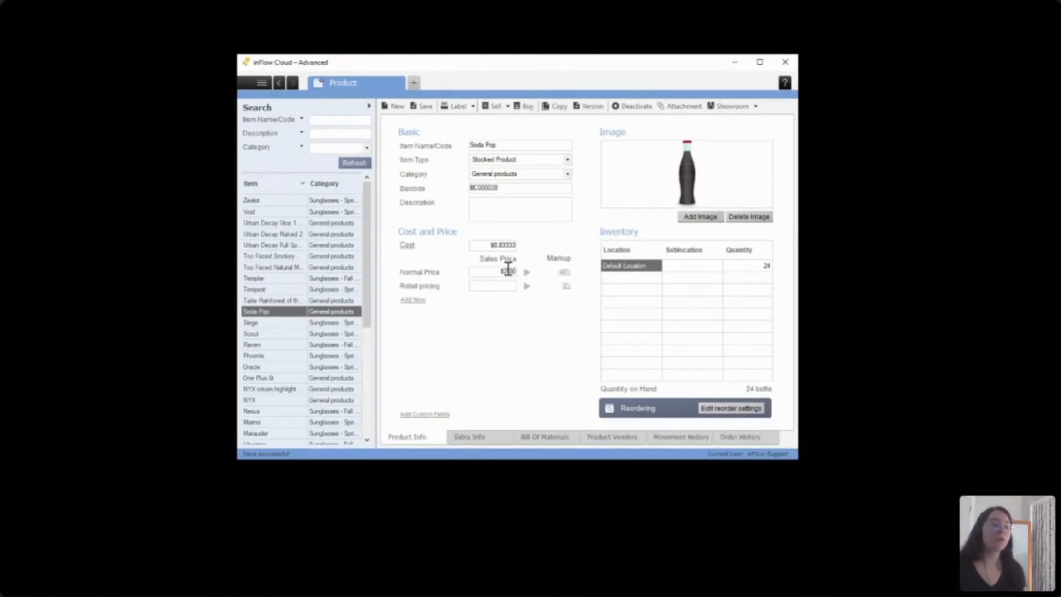
click(506, 271)
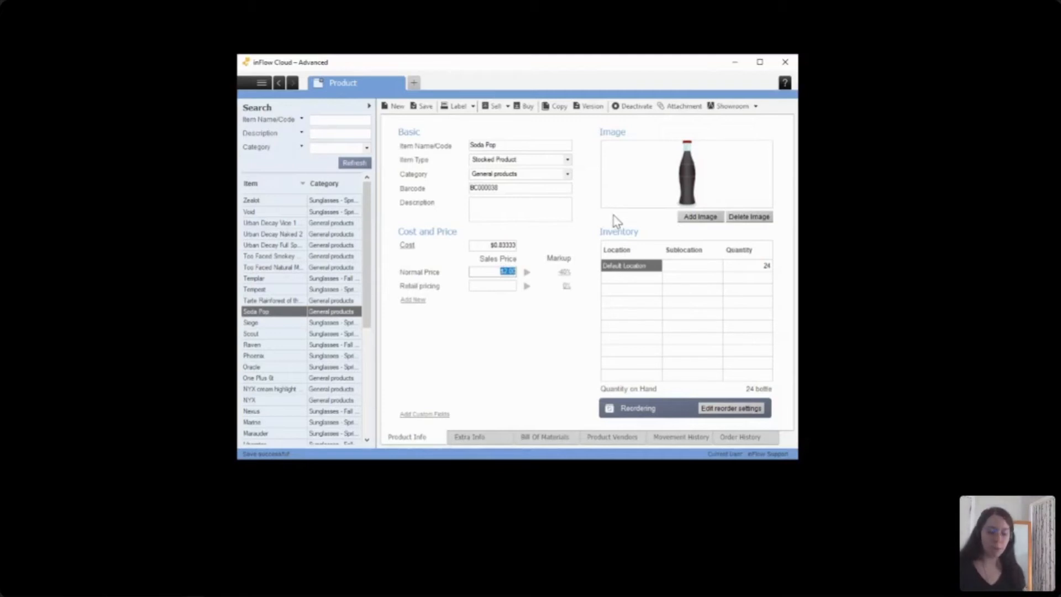
text(8)
key(Tab)
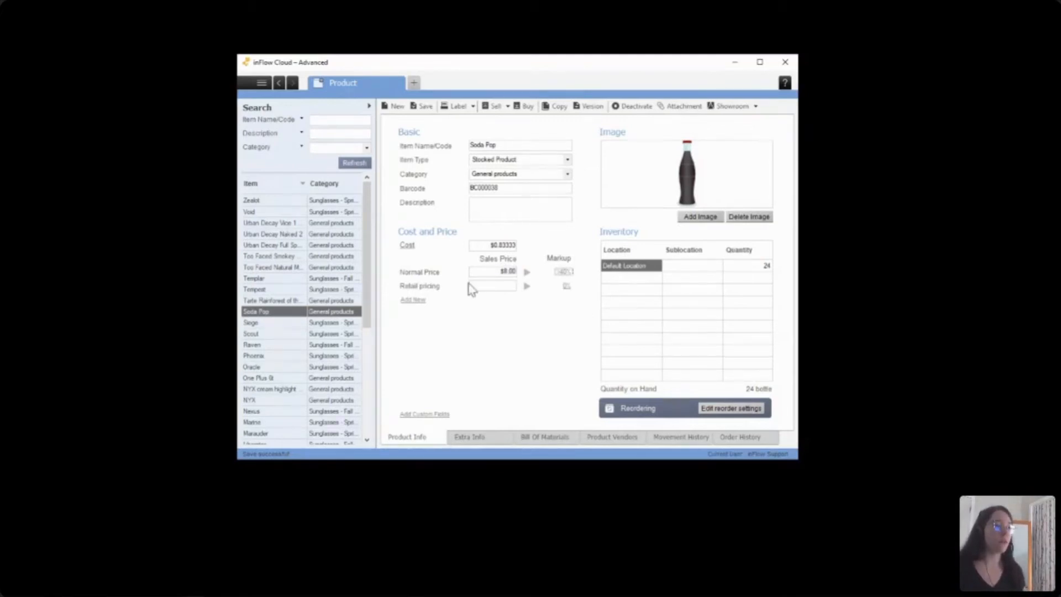
click(424, 106)
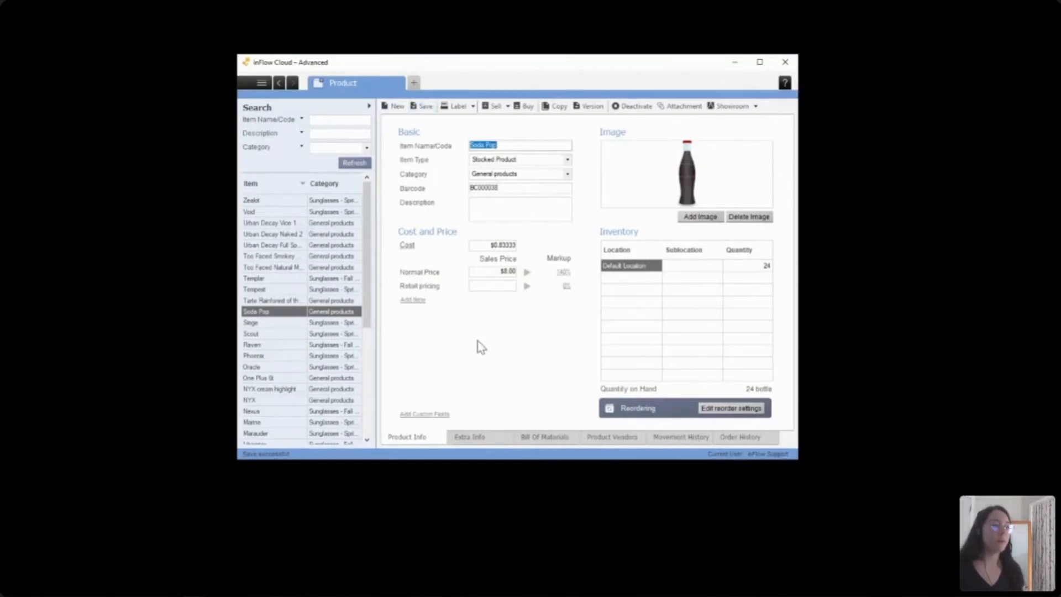
- Create a sales order for 1 packs of Soda Pop with ABC Company as the customer, and save it
click(495, 107)
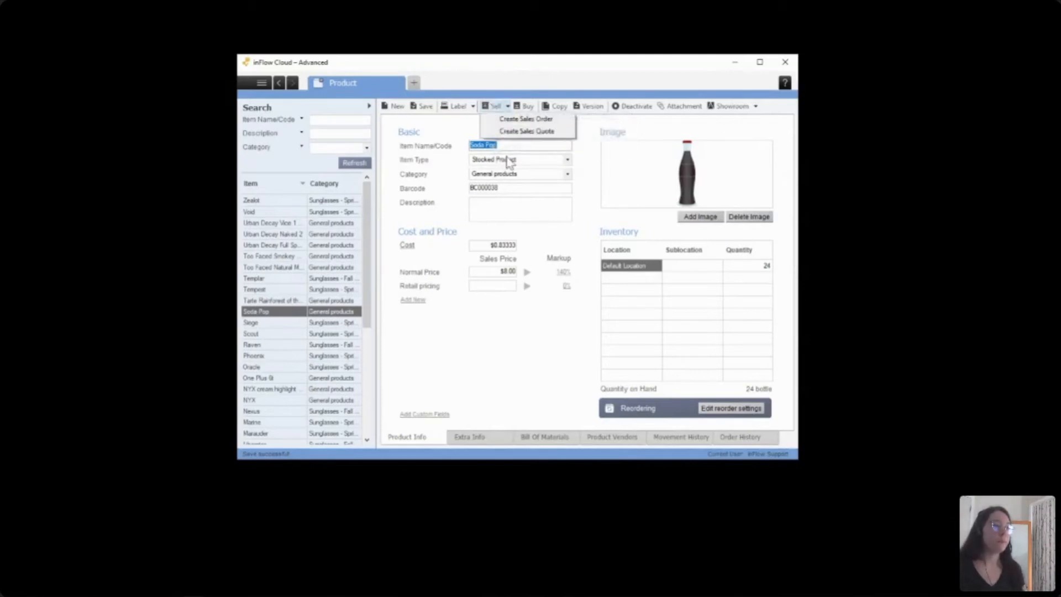
click(525, 118)
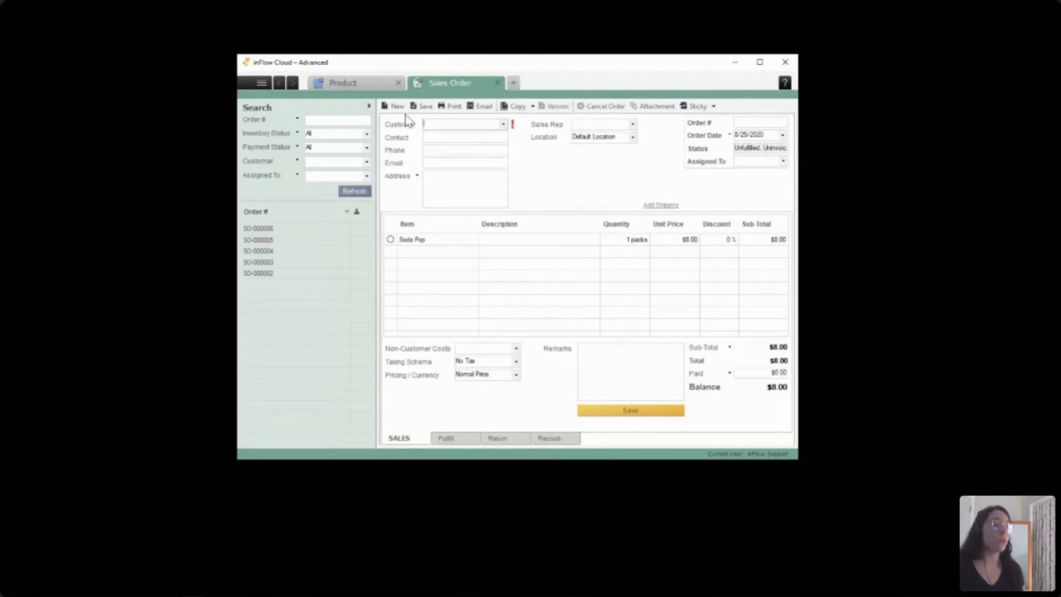
click(606, 416)
click(522, 323)
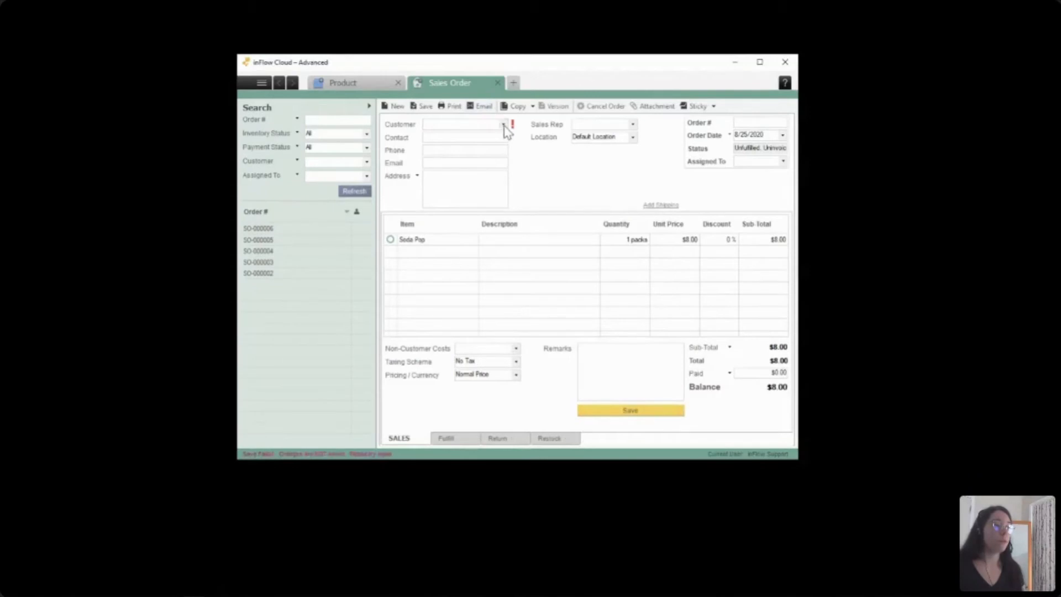
click(504, 125)
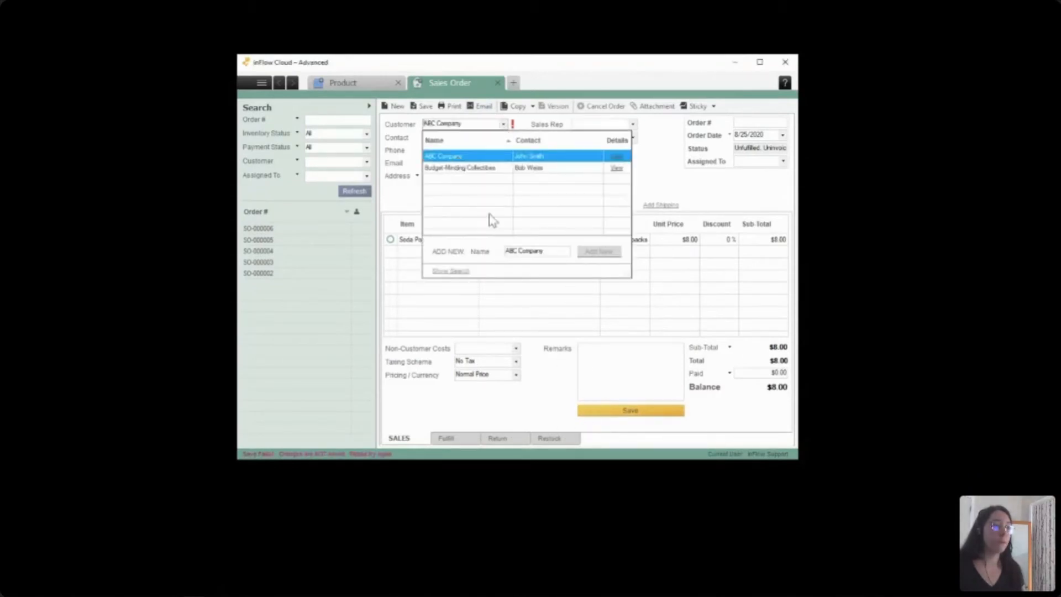
key(Tab)
click(611, 413)
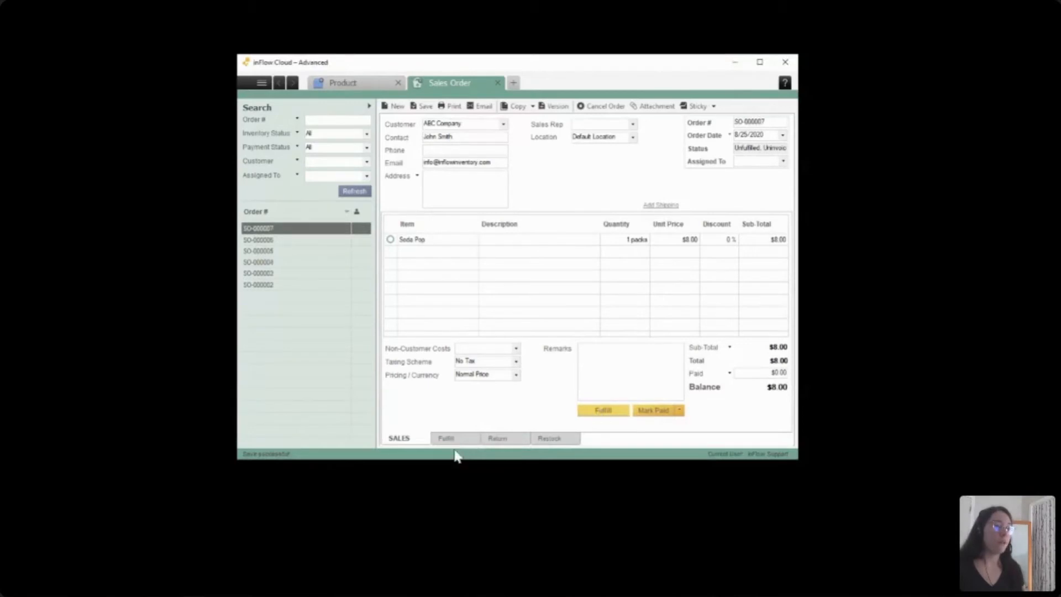
- Fulfill and save the ABC Company sales order, checking its fulfilled quantity, and reload the Soda Pop product to check its stock
click(592, 411)
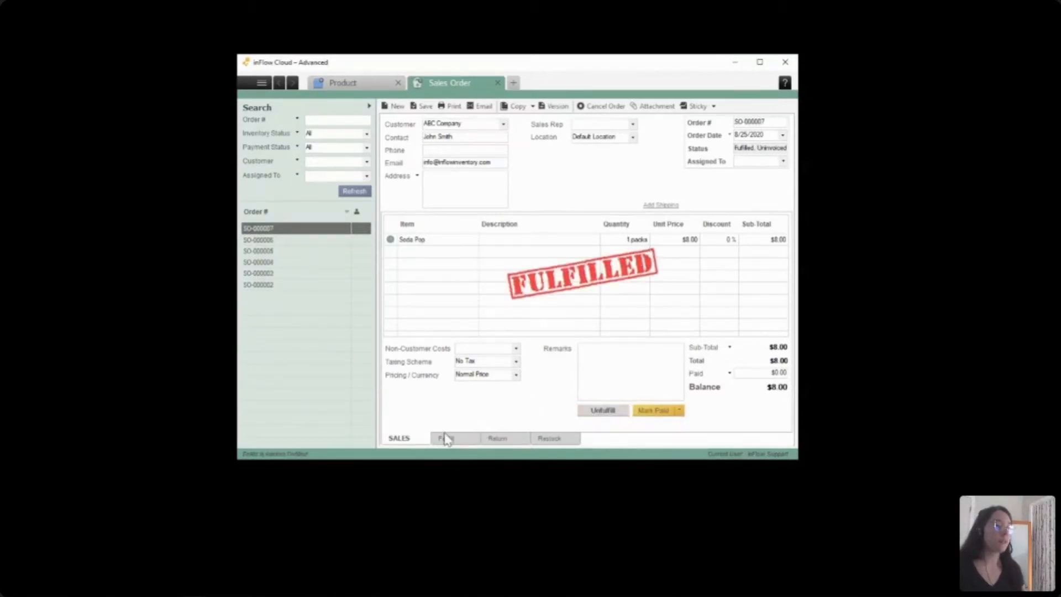
click(446, 438)
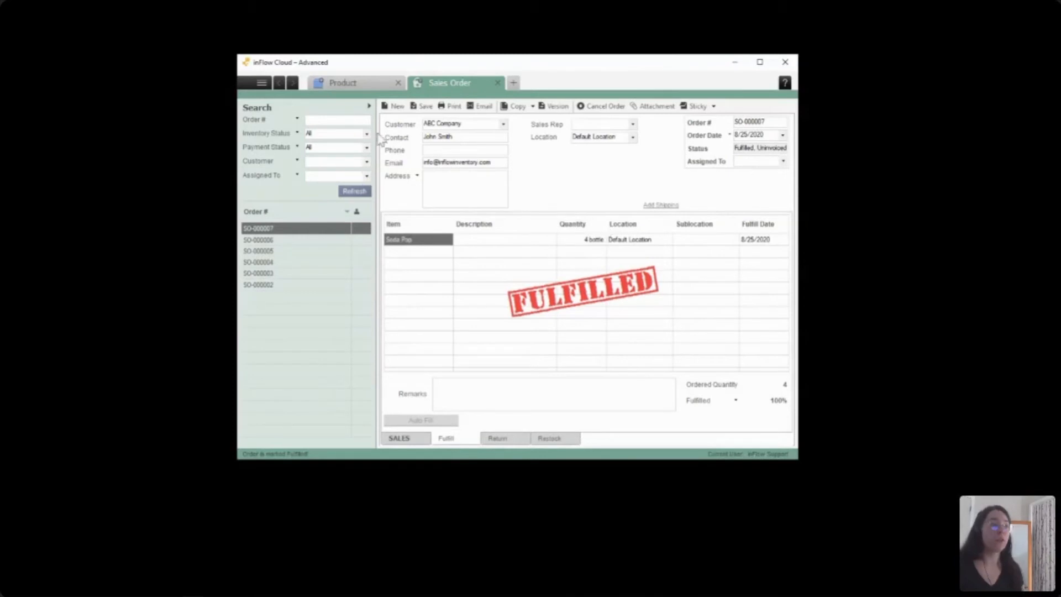
click(423, 106)
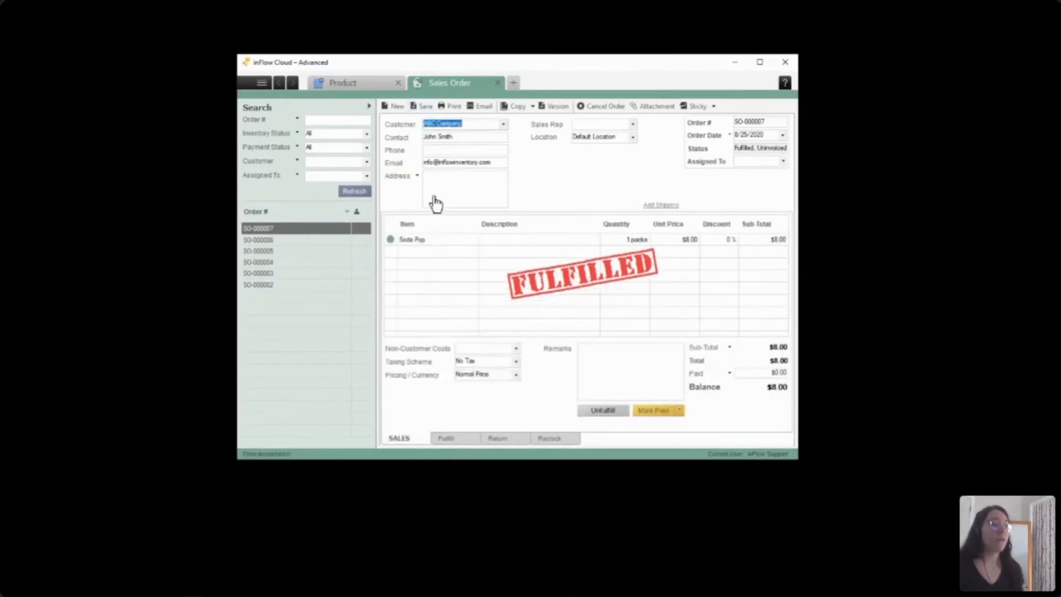
click(364, 87)
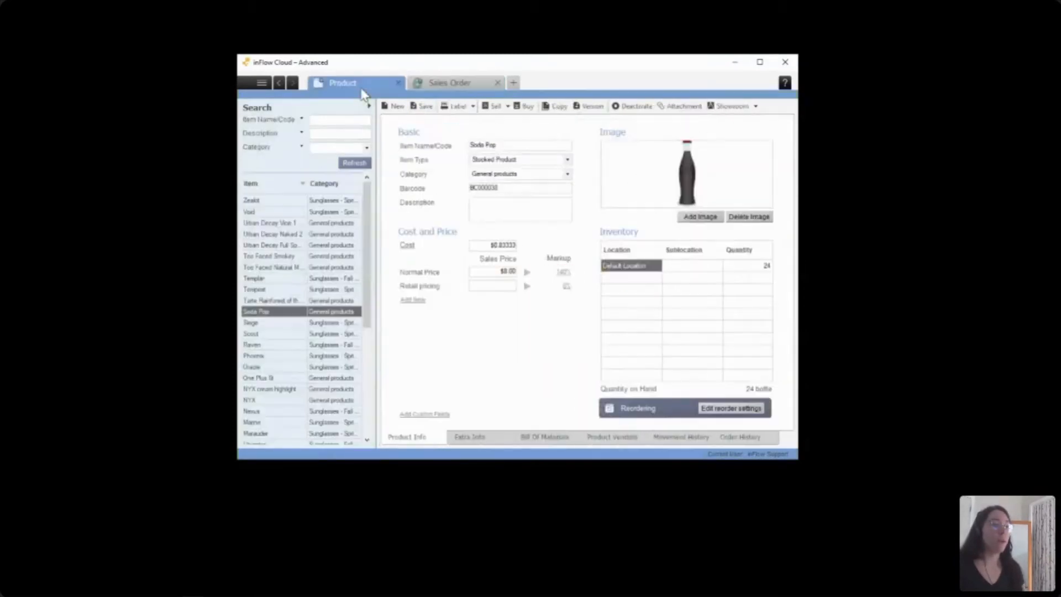
click(271, 314)
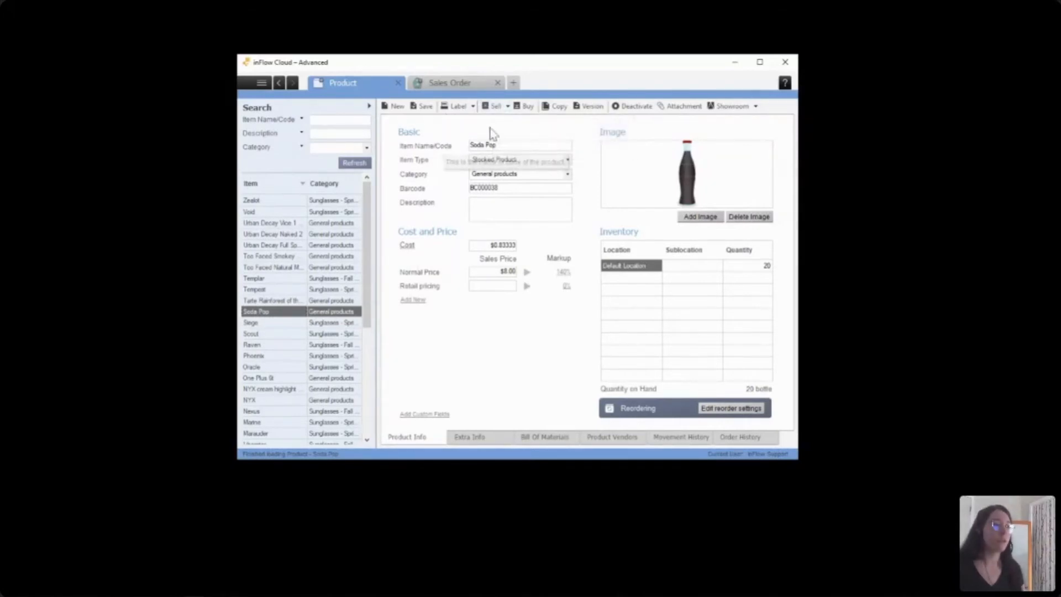
- Create a second Soda Pop sales order for ABC Company and set the line's quantity to 1 bottle
click(495, 108)
click(509, 120)
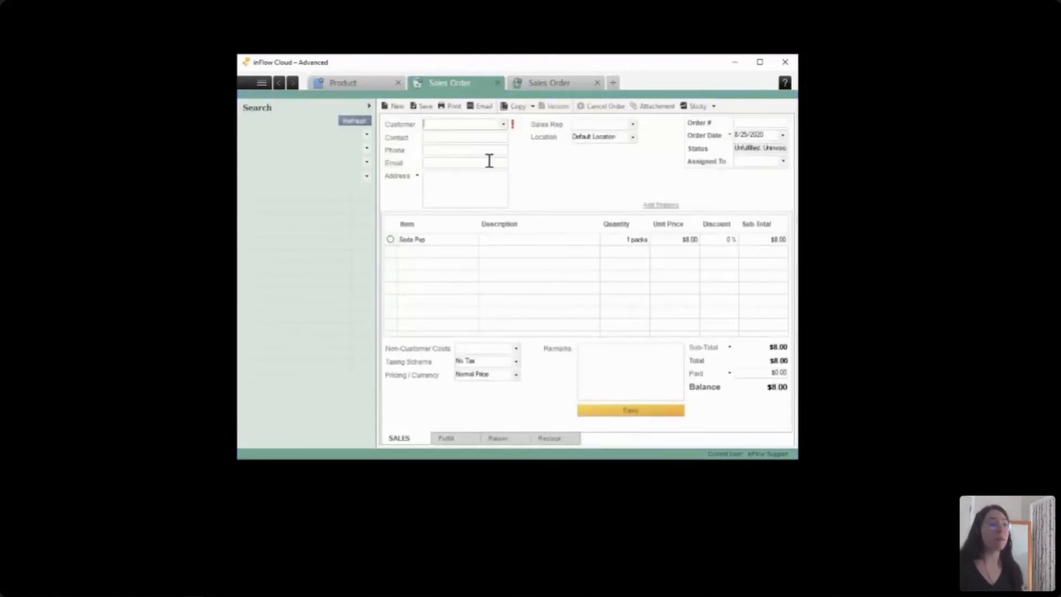
click(504, 125)
click(455, 159)
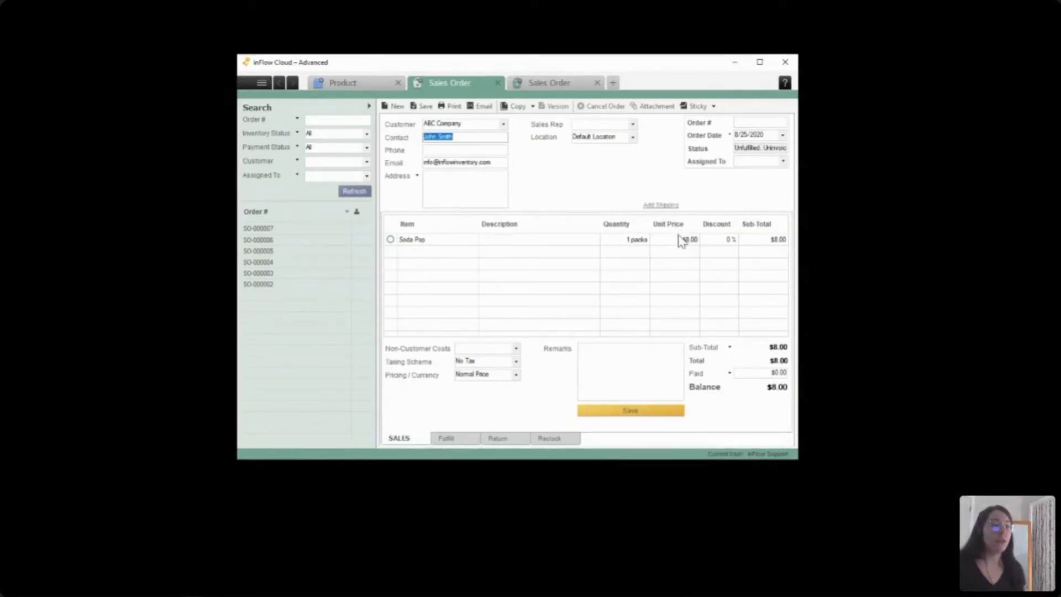
click(623, 245)
click(644, 239)
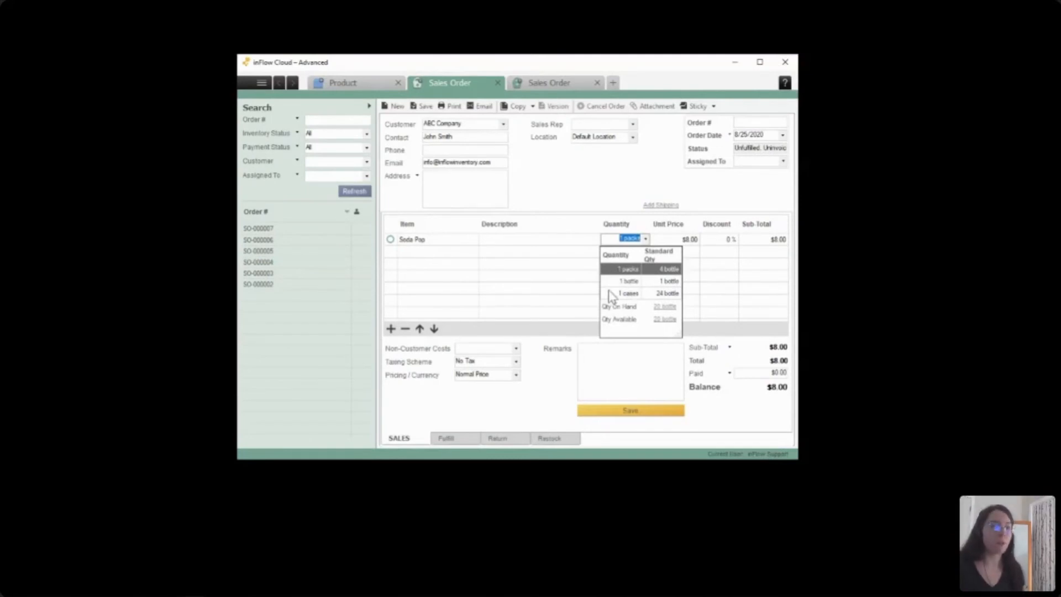
click(637, 283)
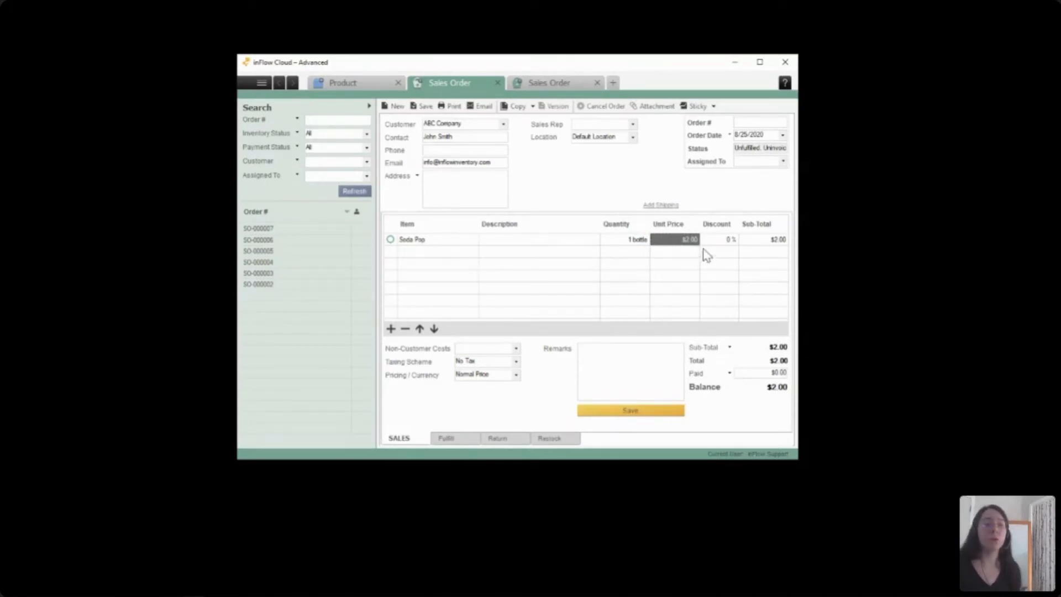
- Try 1 cases as the Soda Pop line's quantity to check its unit price, and return it to 1 bottle
click(642, 247)
click(644, 240)
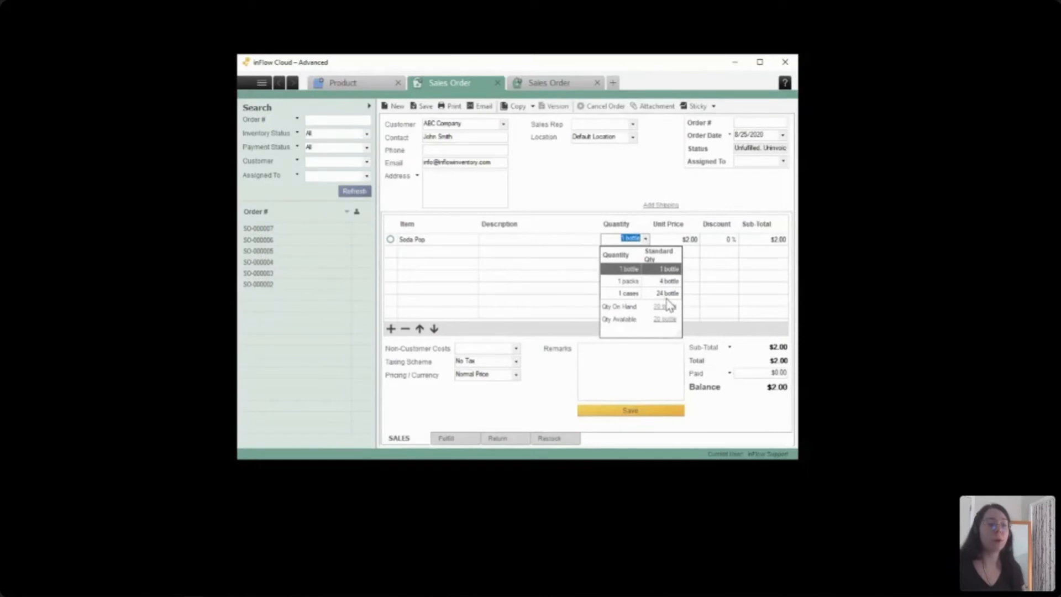
click(630, 294)
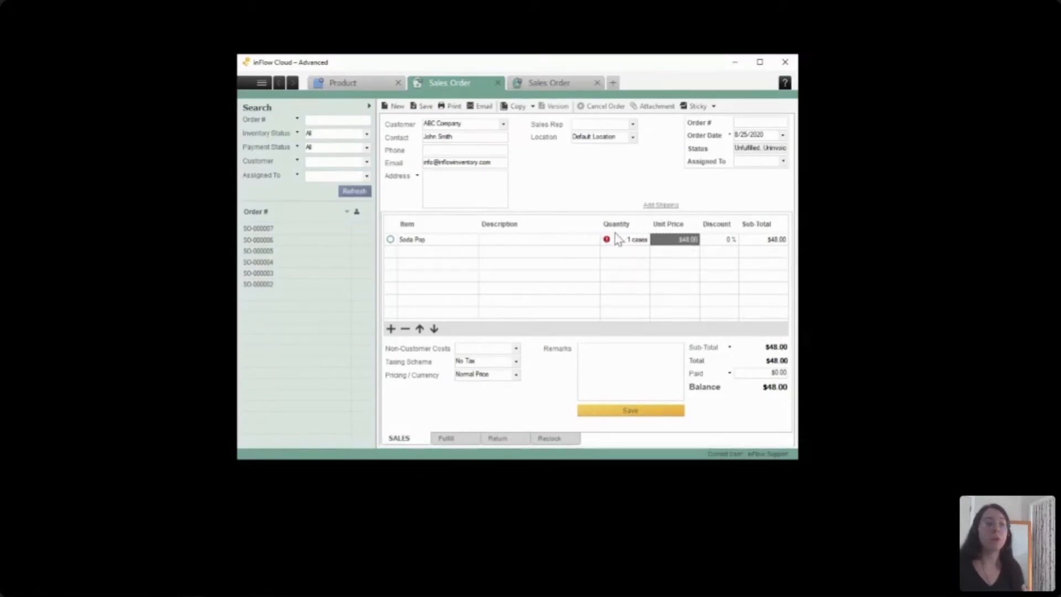
click(632, 241)
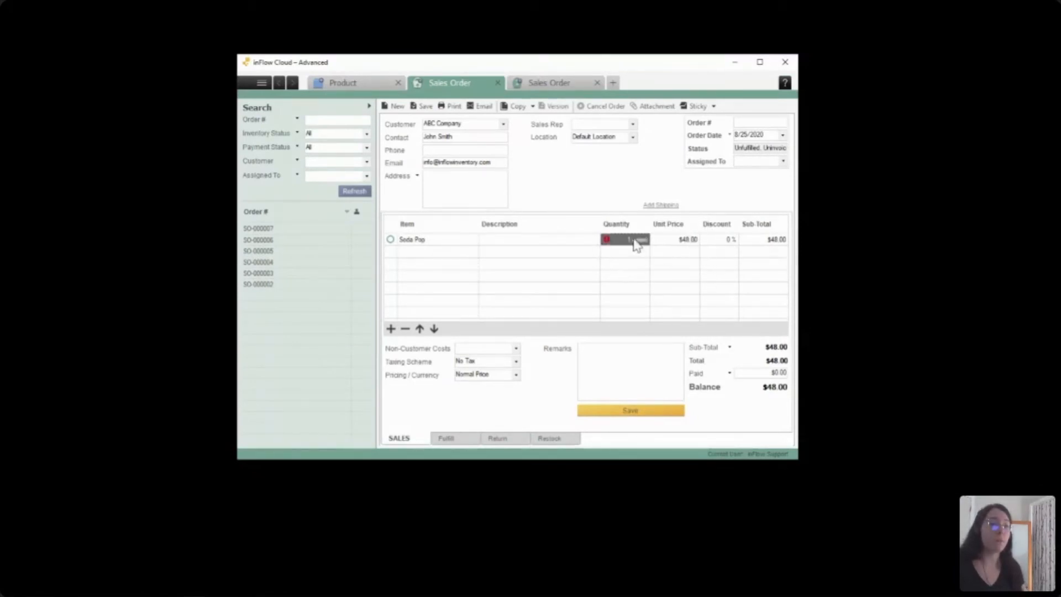
click(636, 281)
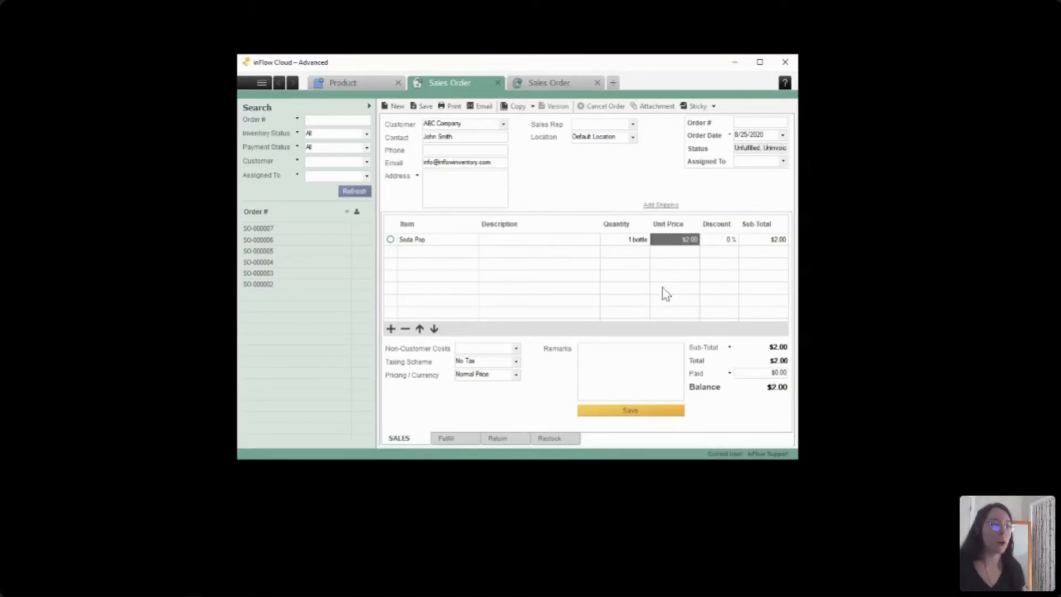
- Save the sales order for 1 bottle of Soda Pop and mark it as fulfilled
click(608, 414)
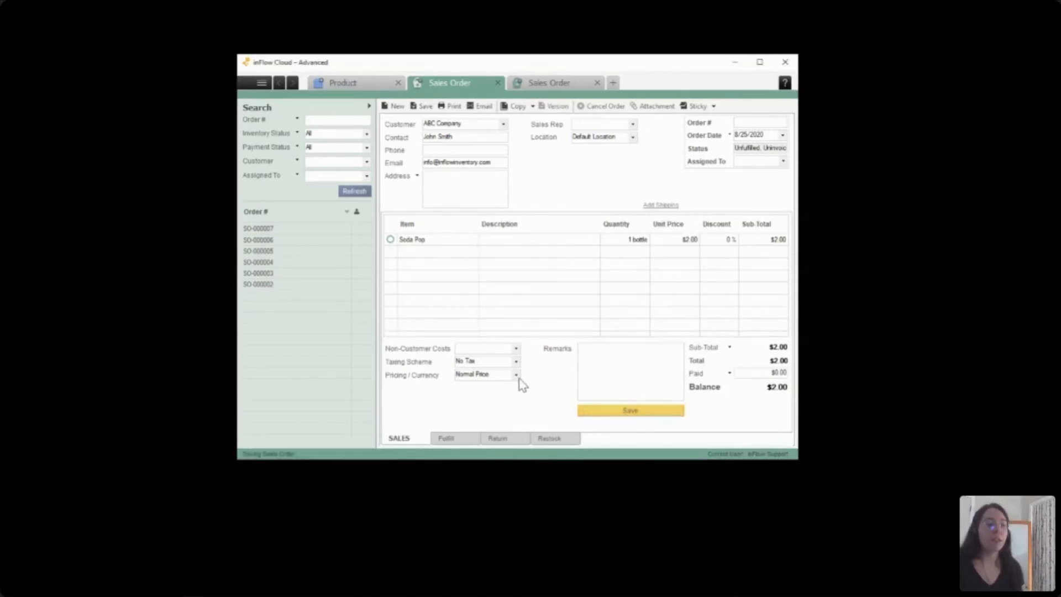
click(591, 411)
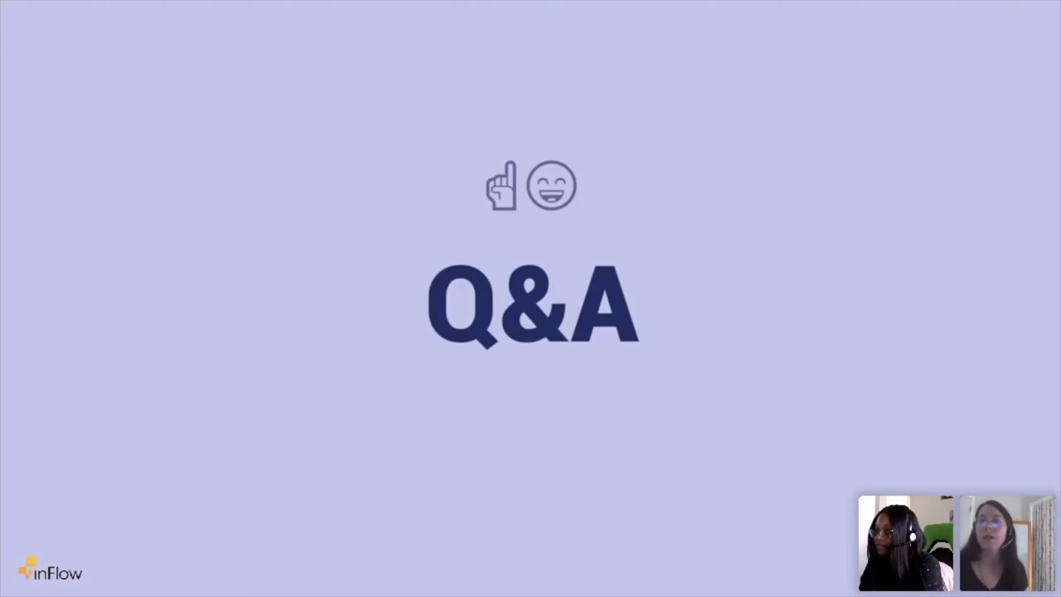
- Switch to inFlow Cloud in Chrome, search the product list for "soda", and open Soda Pop to check its units of measure
key(alt+Tab)
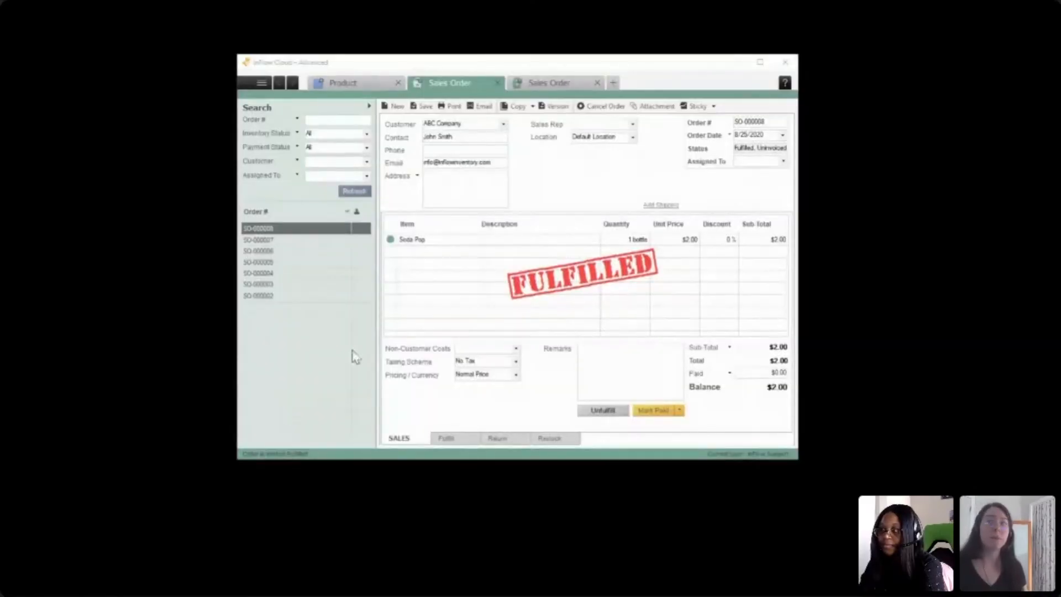
mouse_move(277, 595)
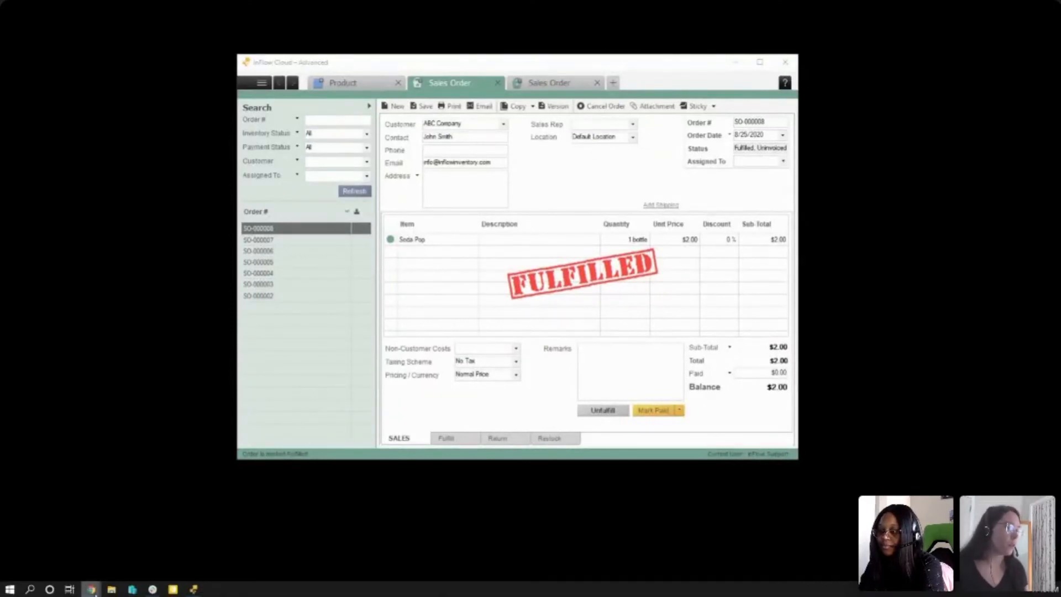
mouse_move(92, 589)
click(176, 564)
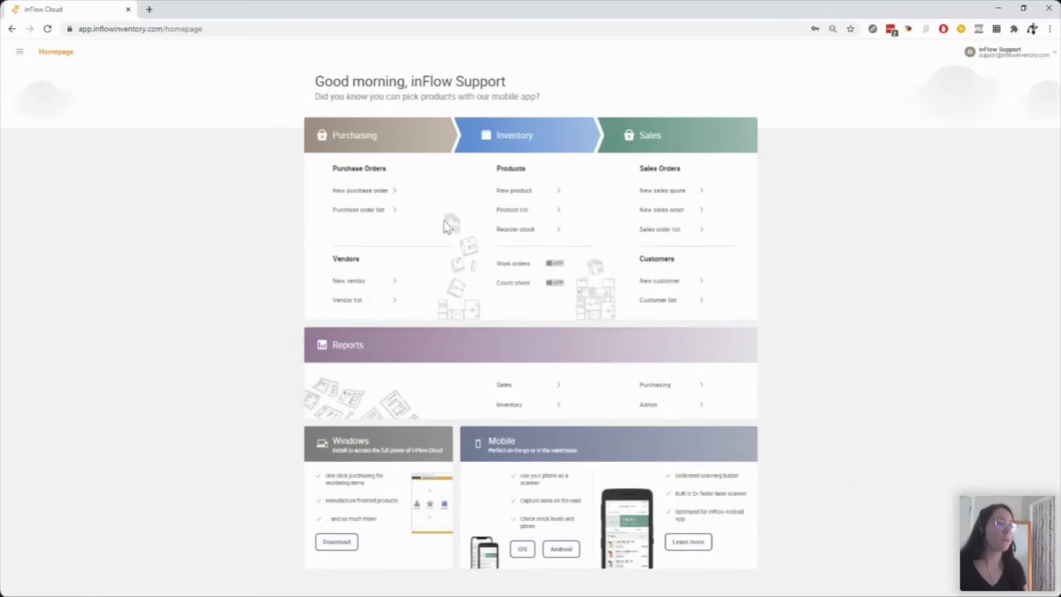
click(511, 212)
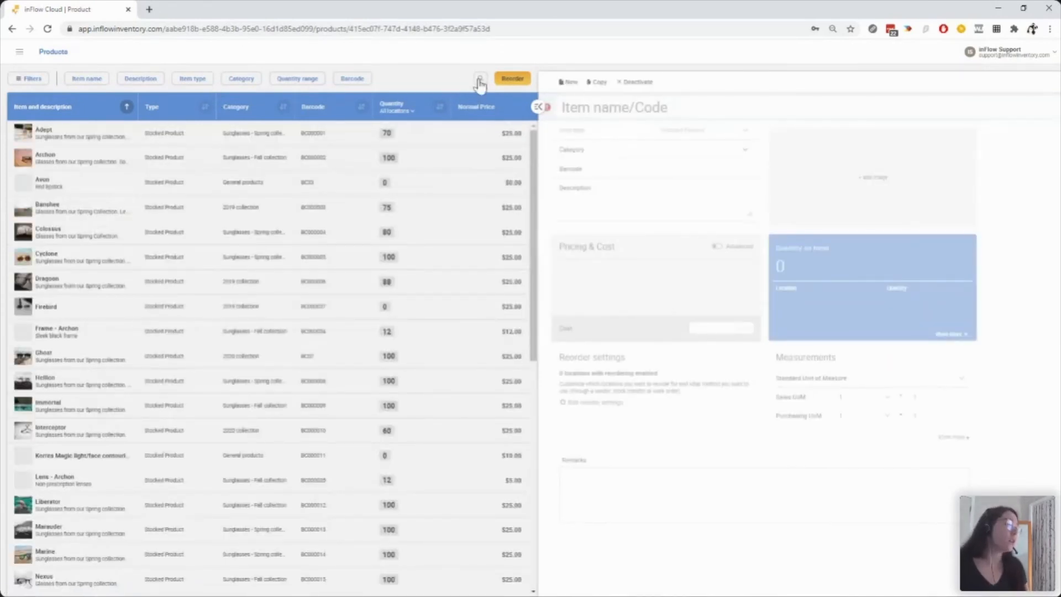
click(481, 78)
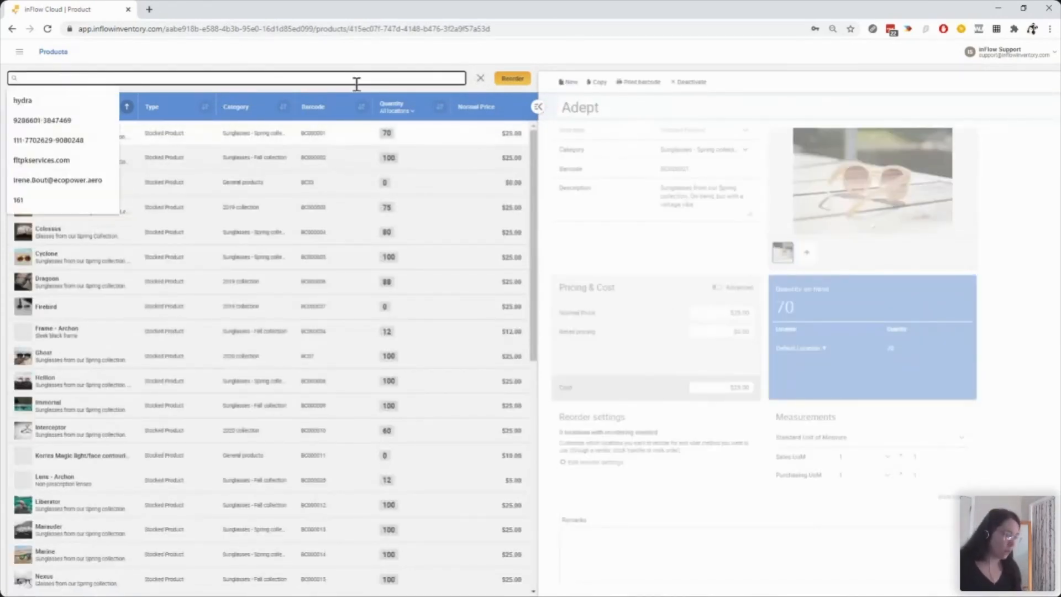
text(soda)
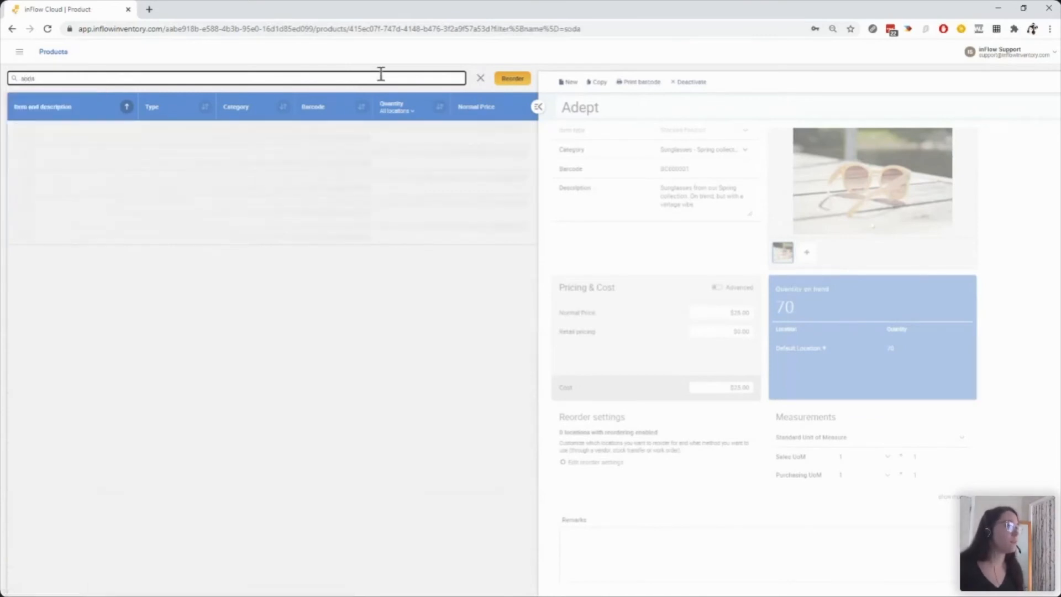
click(118, 139)
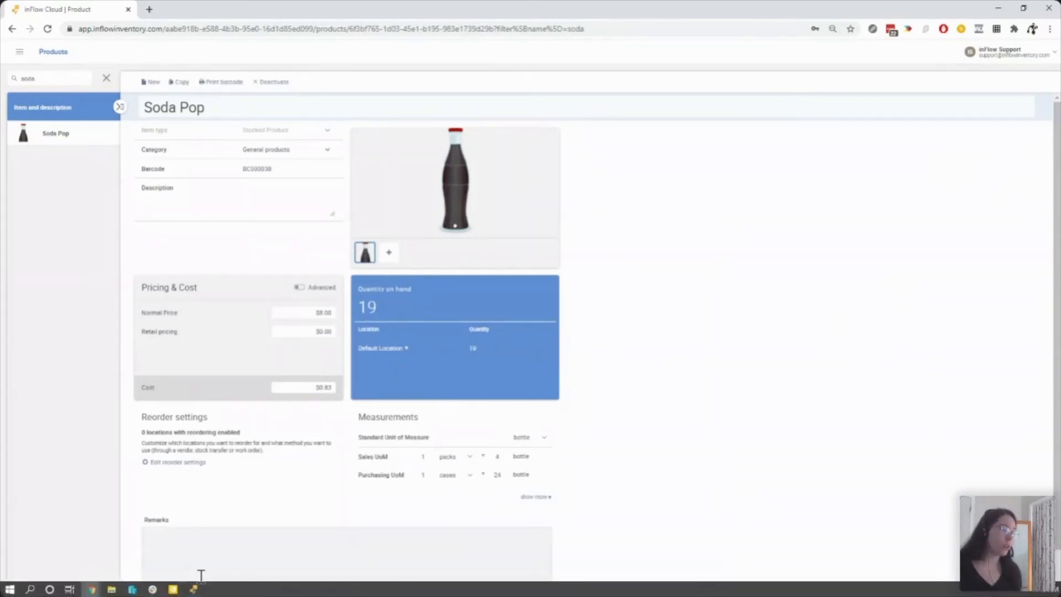
- Switch back to the inFlow desktop app and check Soda Pop's product vendors and their prices
click(195, 588)
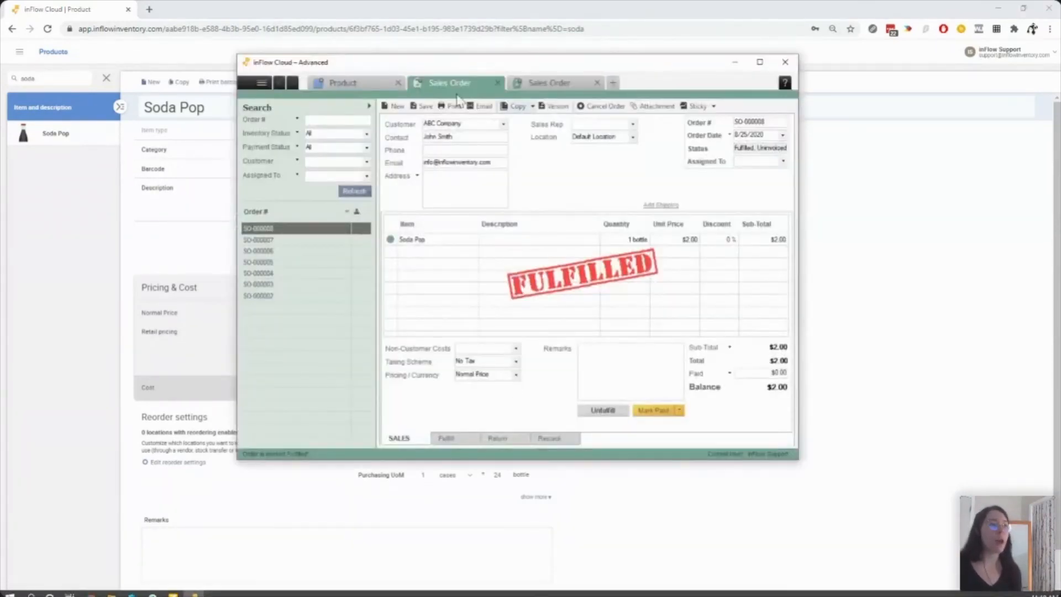
click(390, 84)
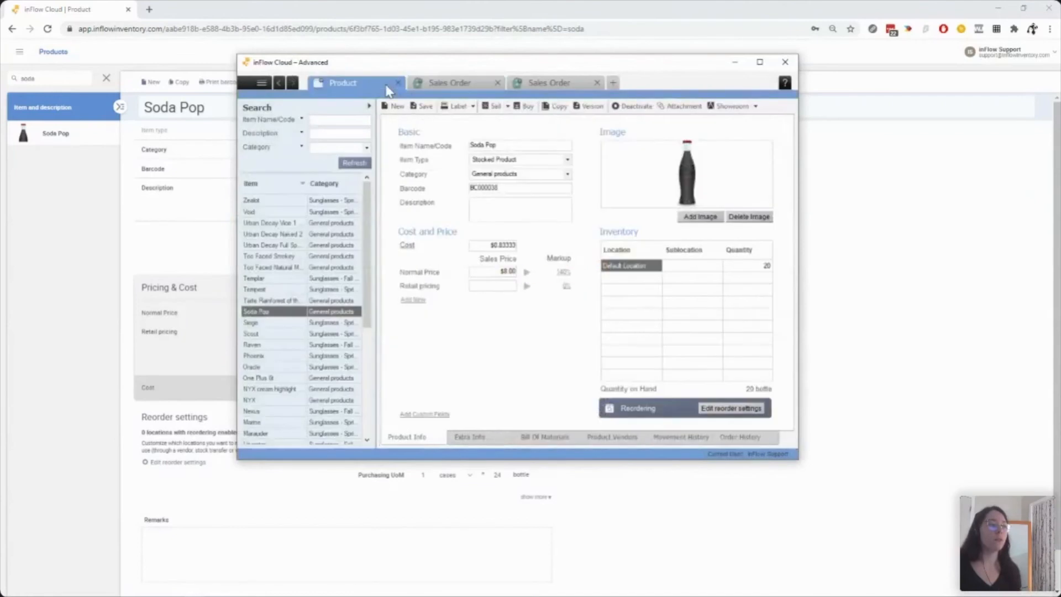
click(606, 440)
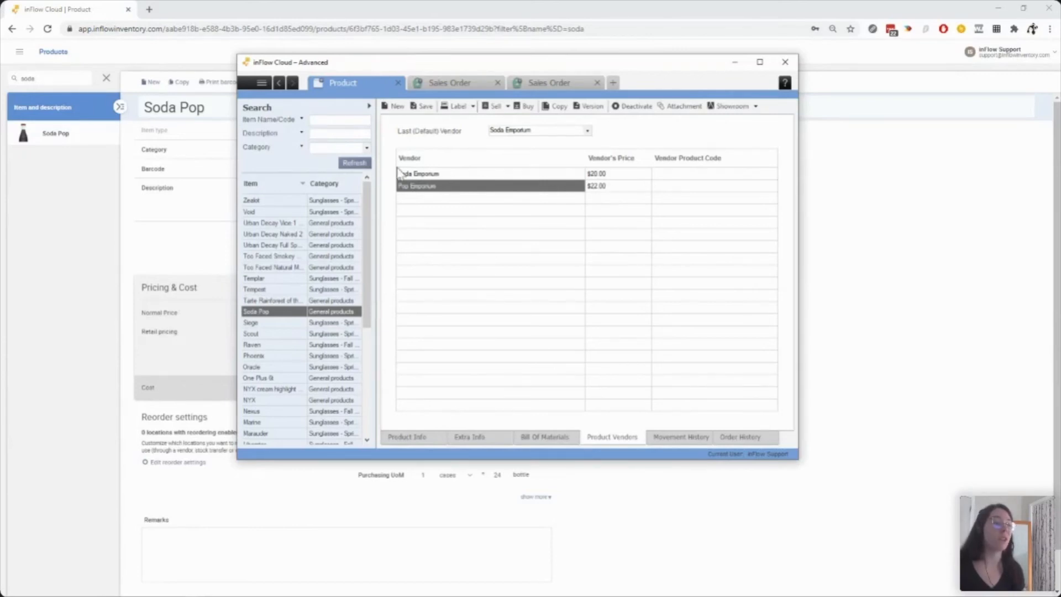
- Open the fulfilled Soda Emporium purchase order for 1 cases of Soda Pop and set it back to unfulfilled
click(615, 83)
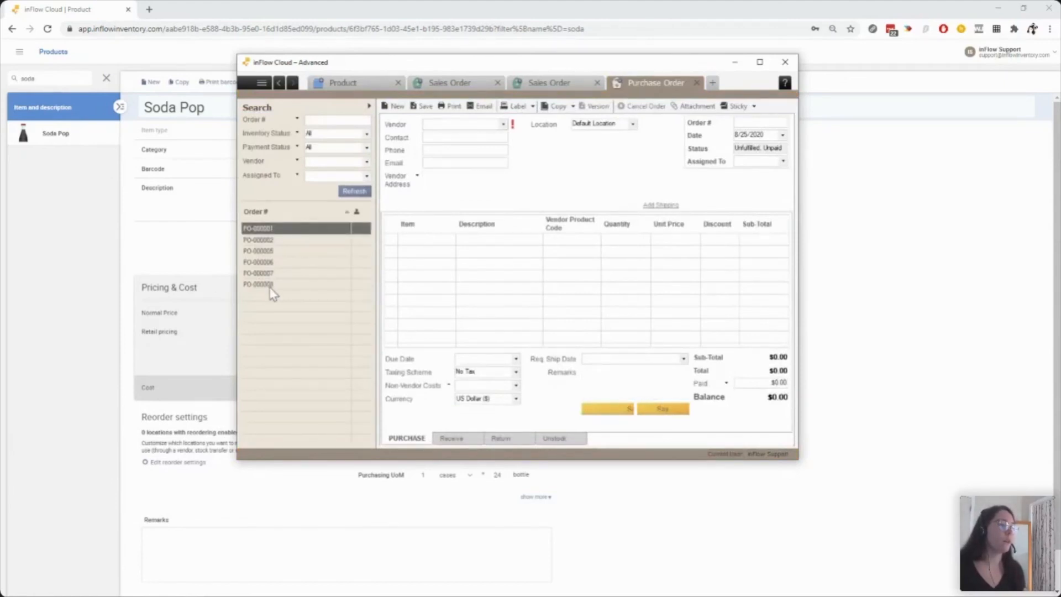
click(270, 285)
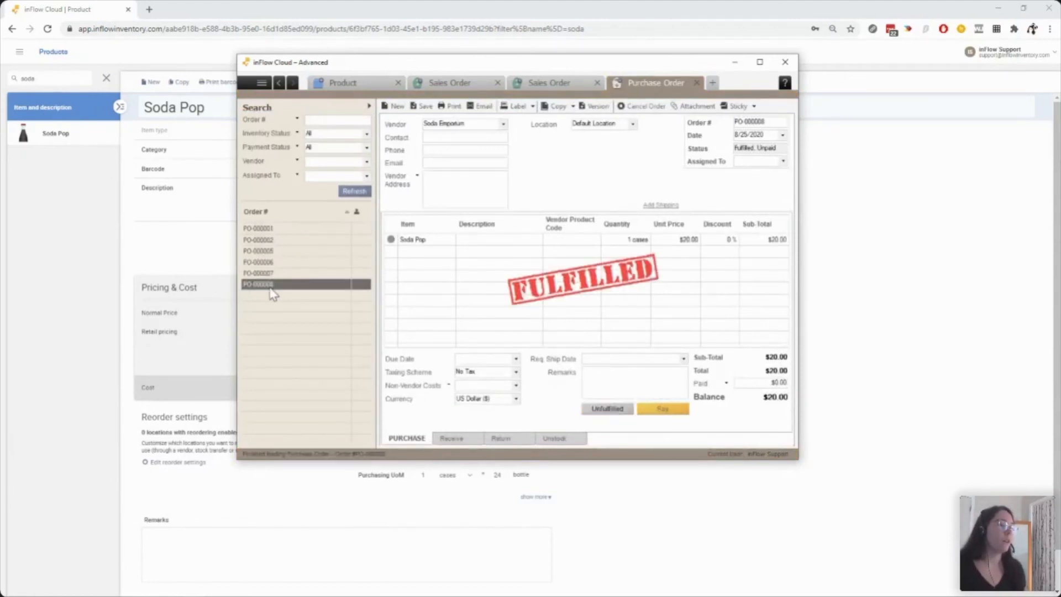
click(467, 442)
click(491, 319)
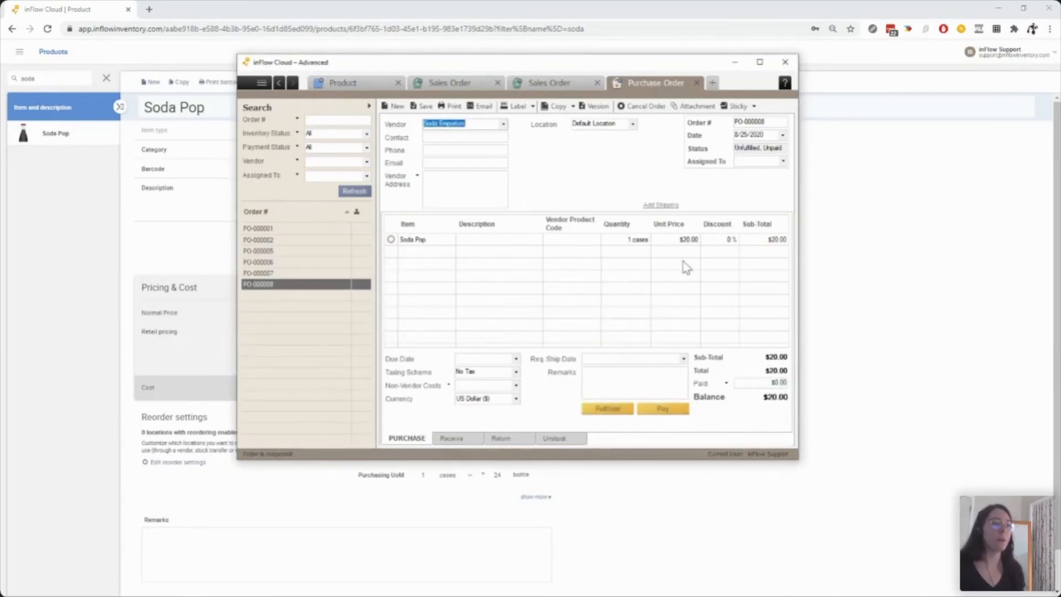
- Change the purchase order's vendor to Pop Emporium and update the Soda Pop line to that vendor's $22.00 price
click(343, 83)
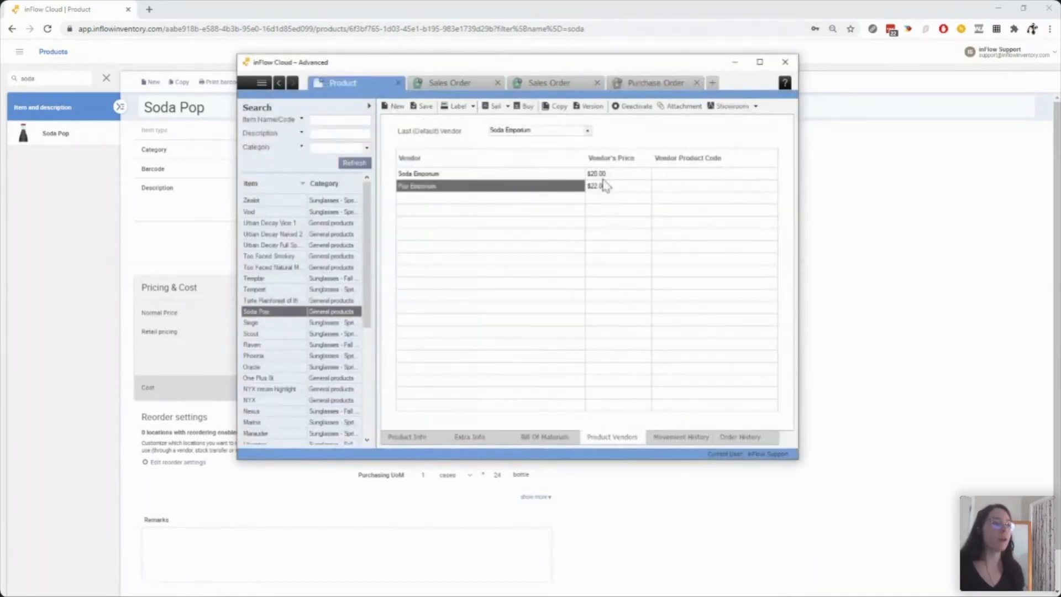
click(648, 84)
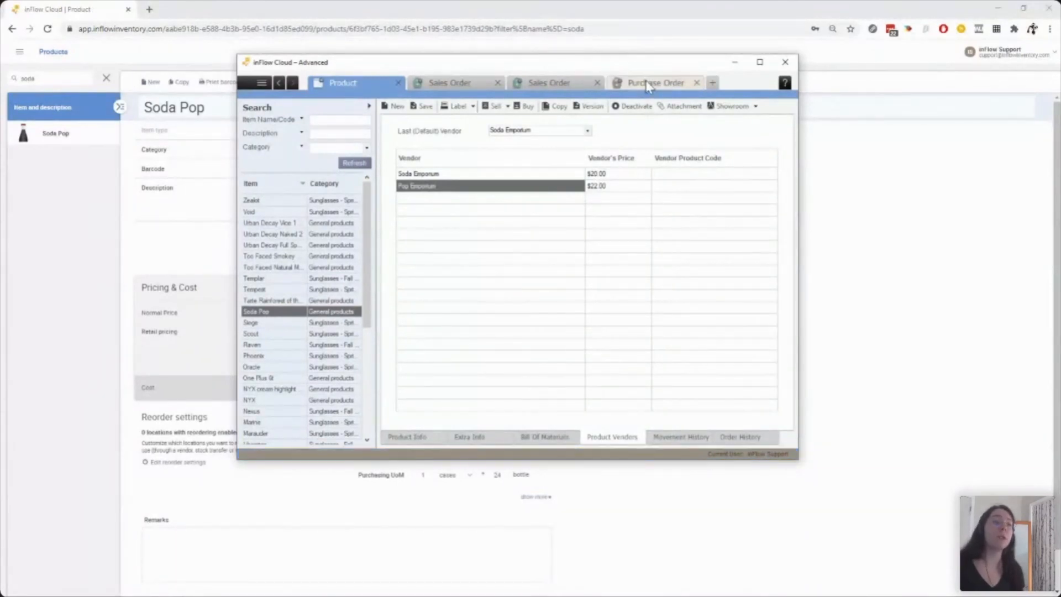
click(504, 125)
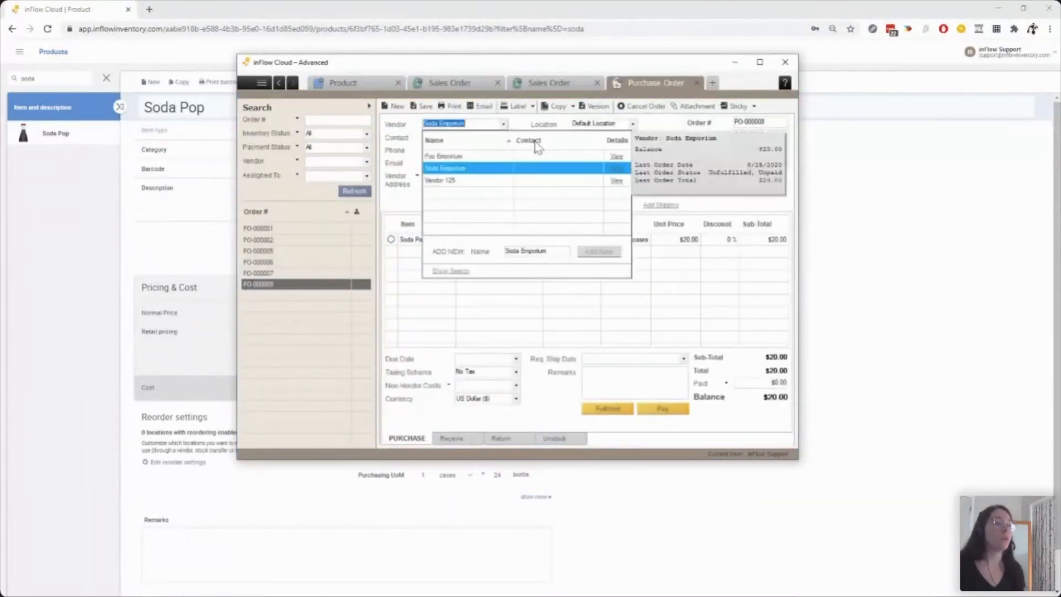
click(457, 157)
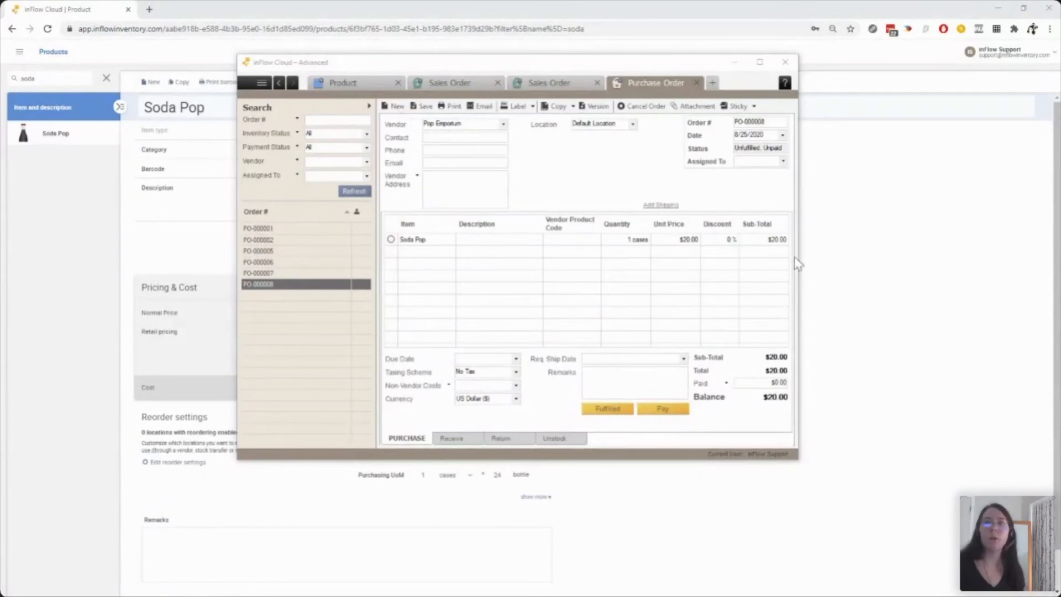
drag(1060, 354, 493, 185)
click(456, 235)
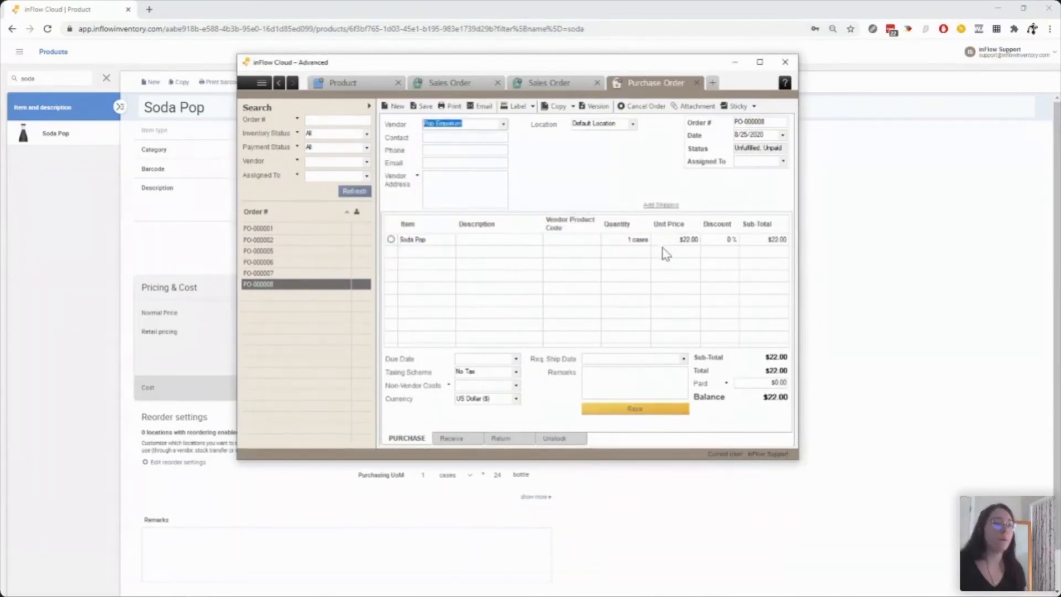
- Compare the purchase order's price with Soda Pop's vendor prices, and review the product's cost, sales prices and unit conversions
click(342, 83)
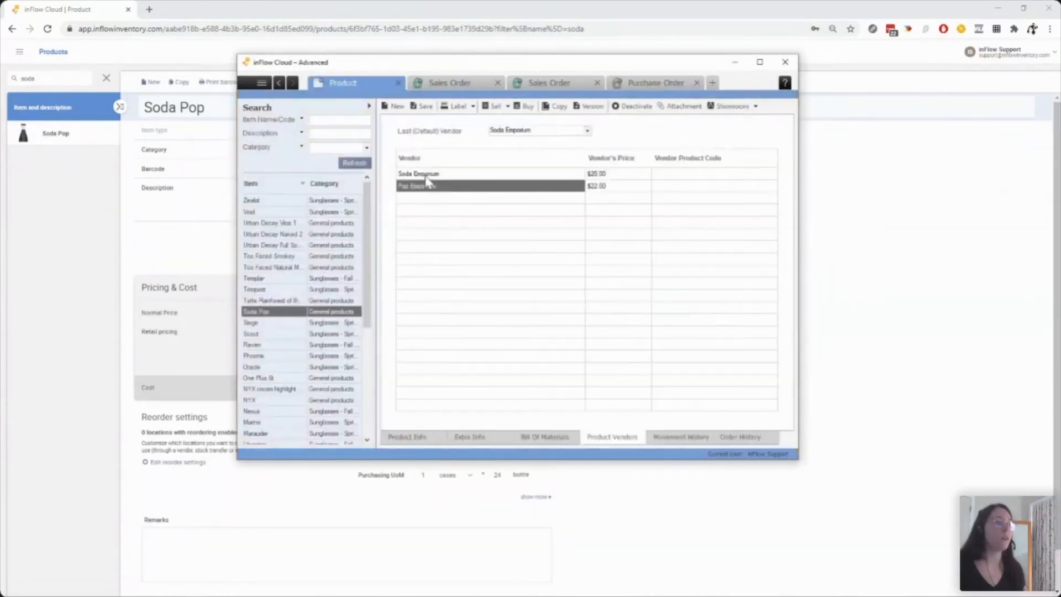
click(663, 81)
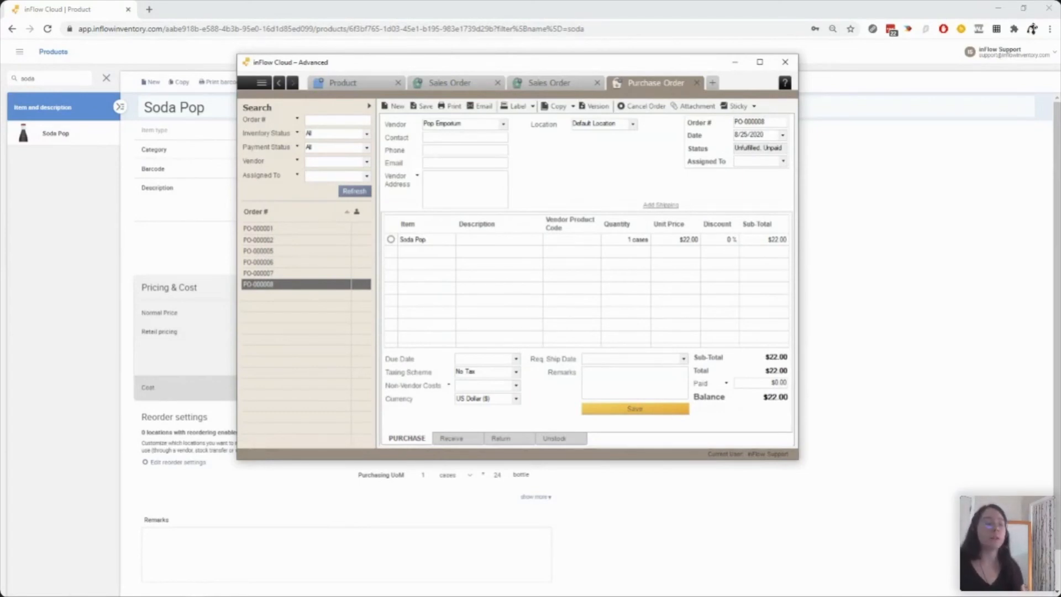
click(371, 89)
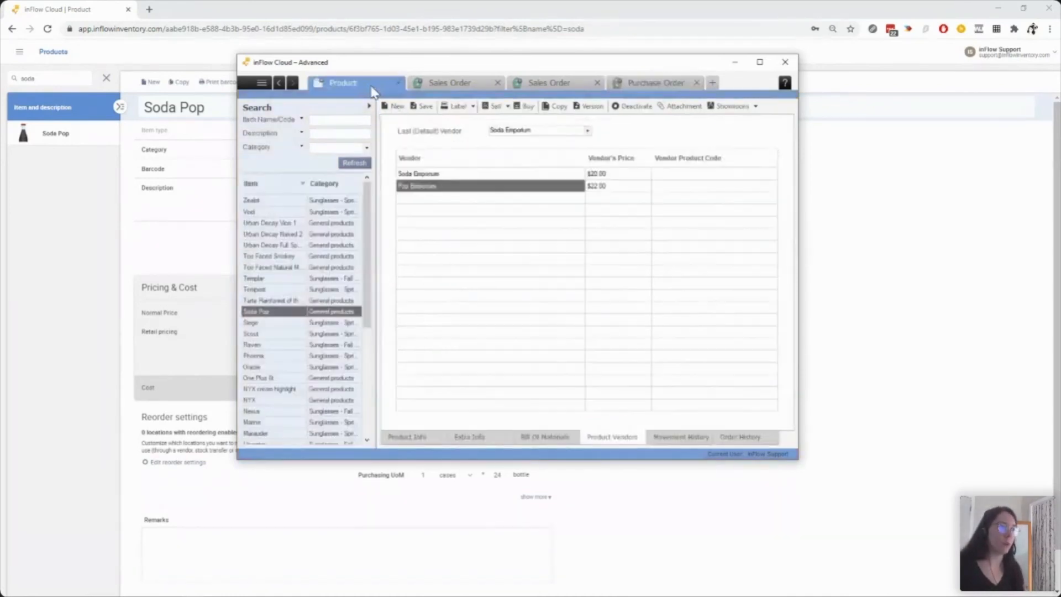
click(424, 442)
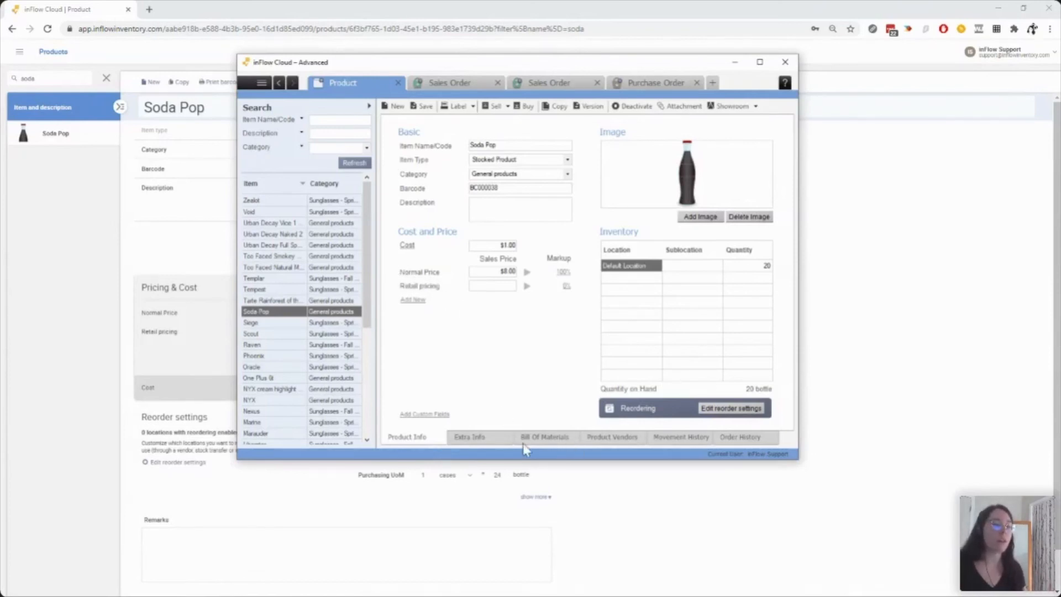
click(499, 442)
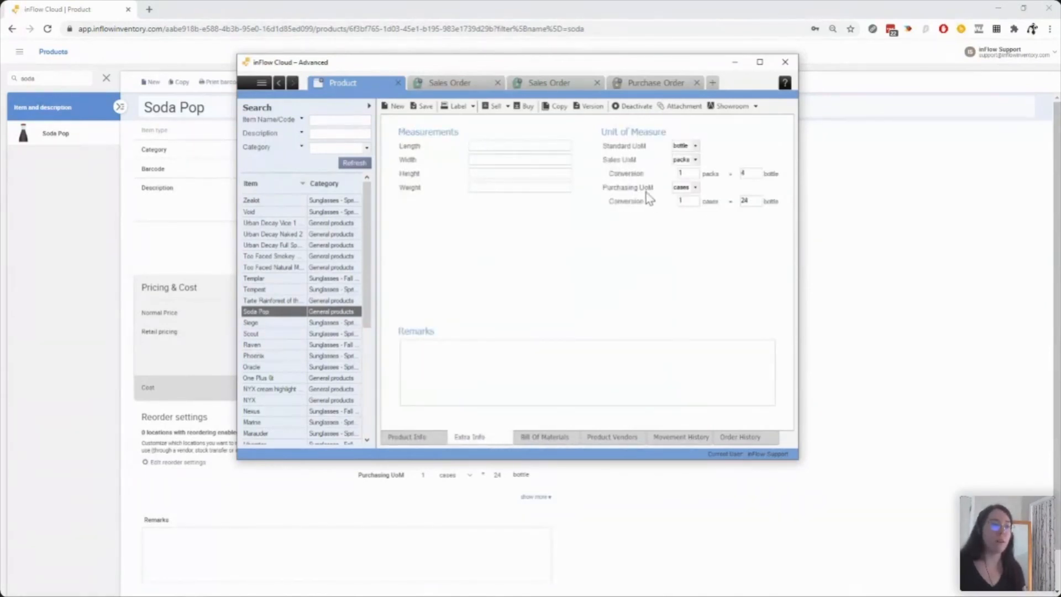
click(411, 438)
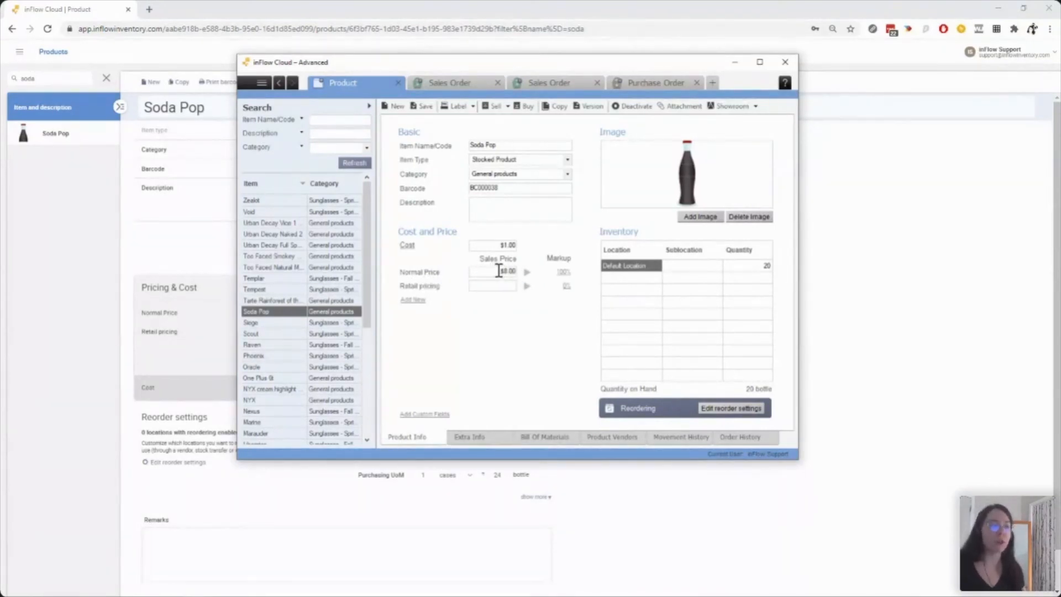
- Add a pricing scheme named "Warehouse pricing" in US Dollar and save the pricing list
click(412, 300)
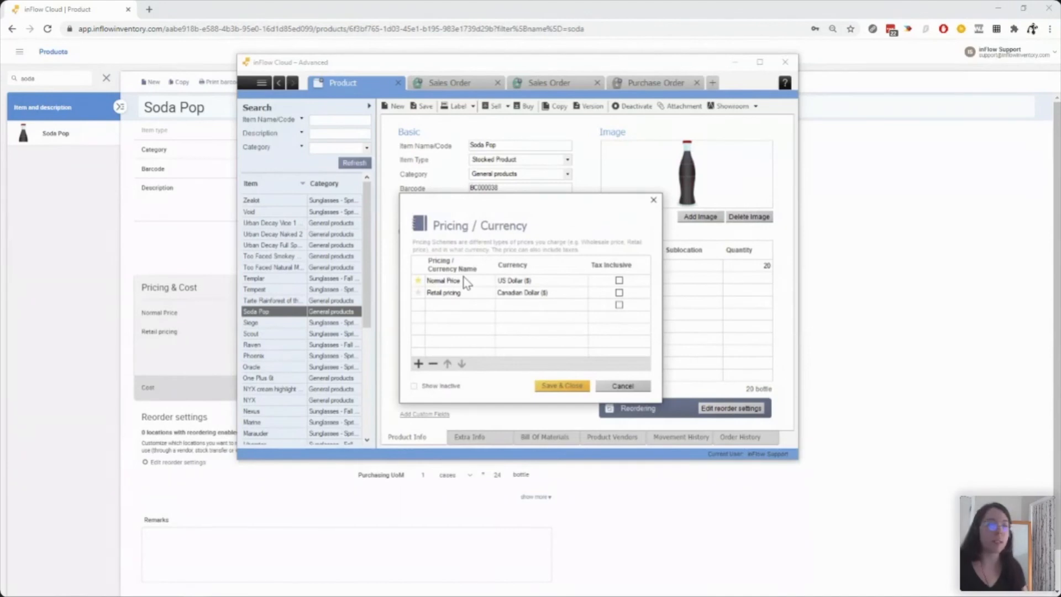
click(635, 389)
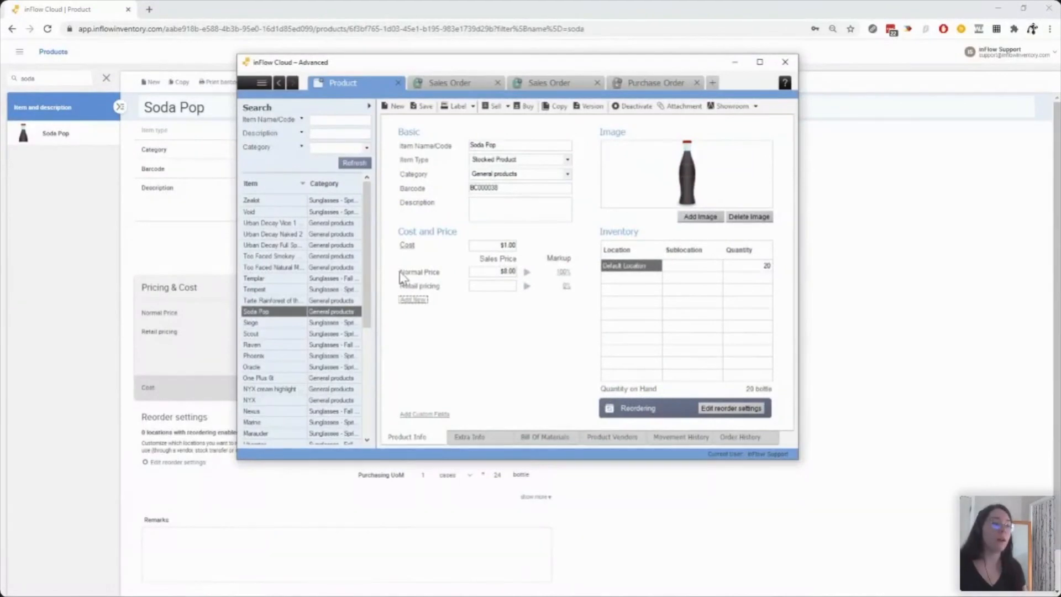
click(411, 300)
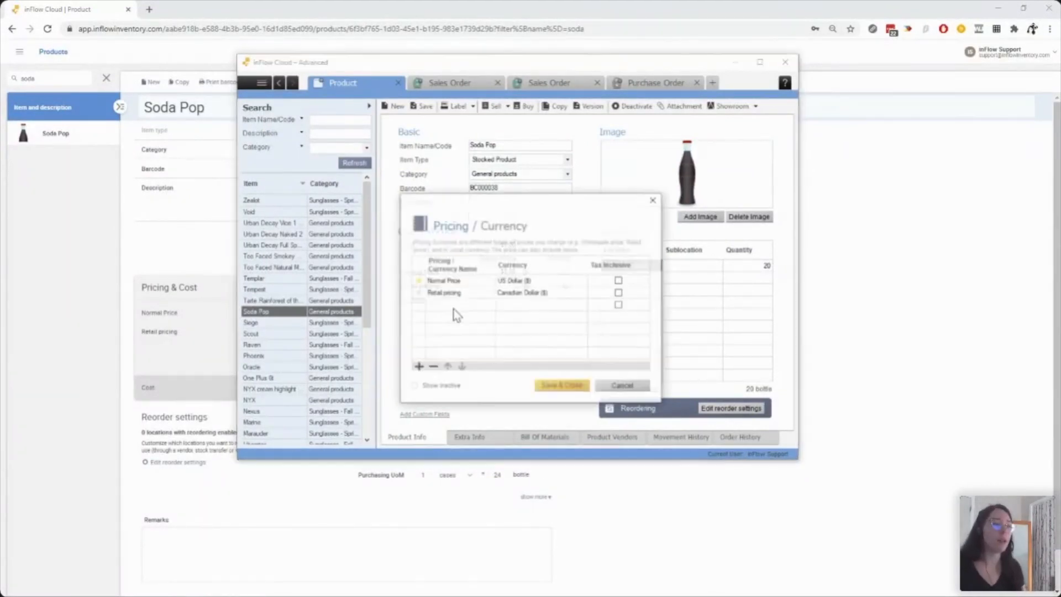
click(454, 305)
text(Warehou)
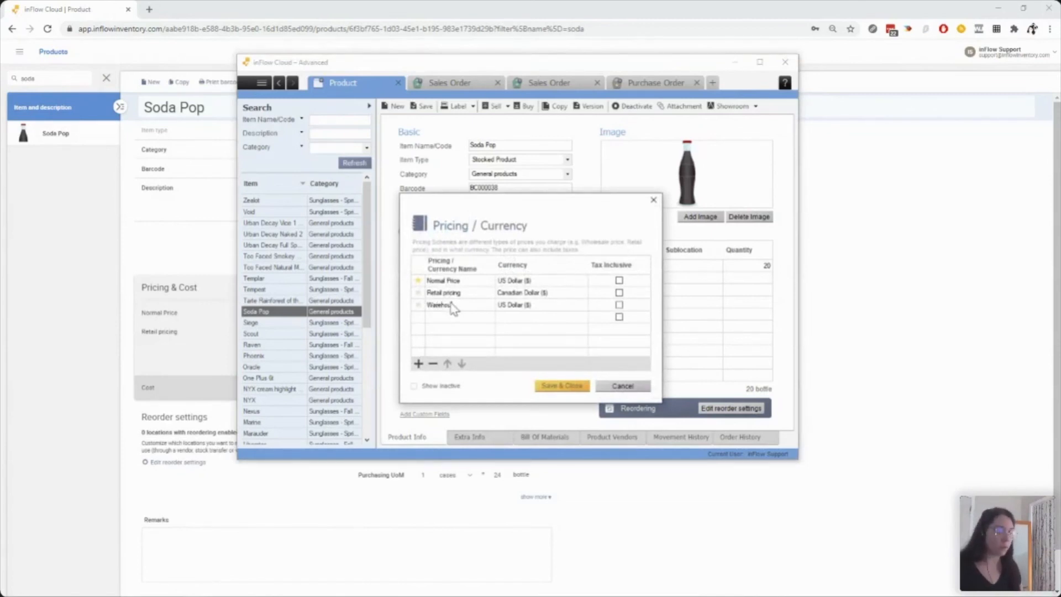
text(se pricing)
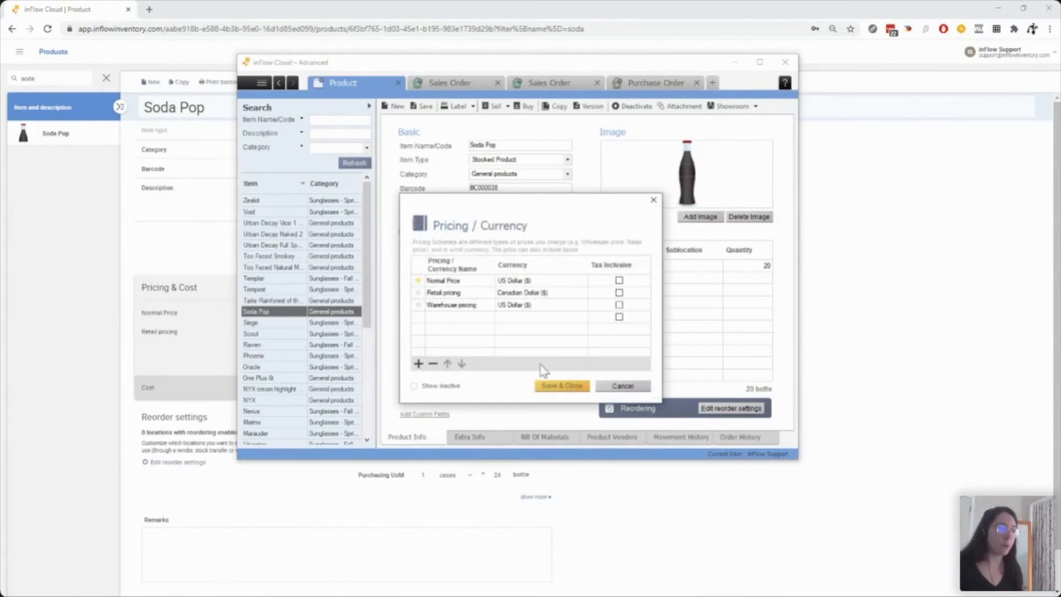
click(569, 386)
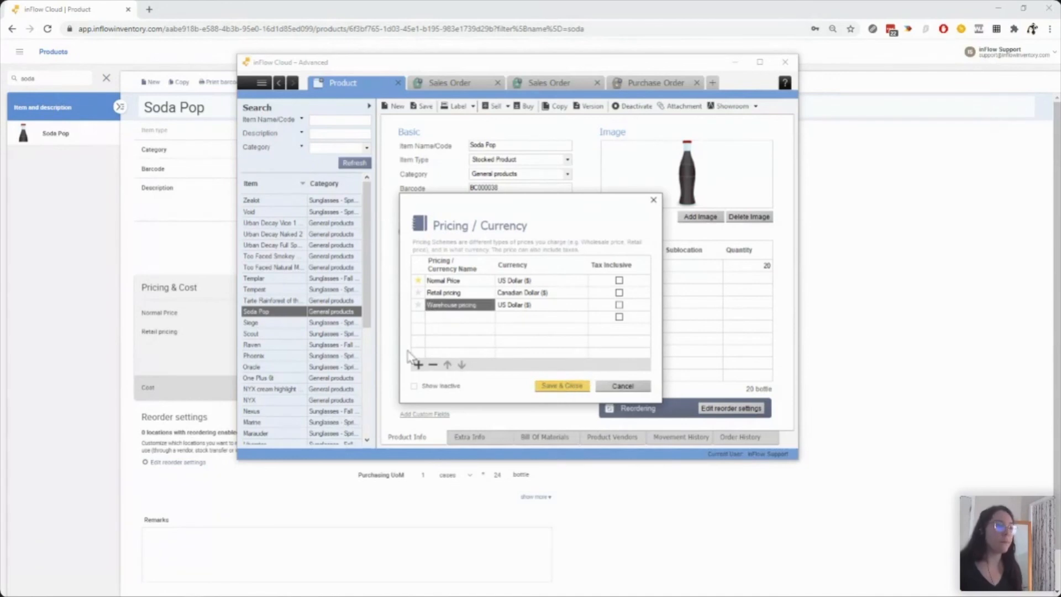
- Save Soda Pop with a Warehouse pricing of $7.00 and check its units of measure
click(491, 300)
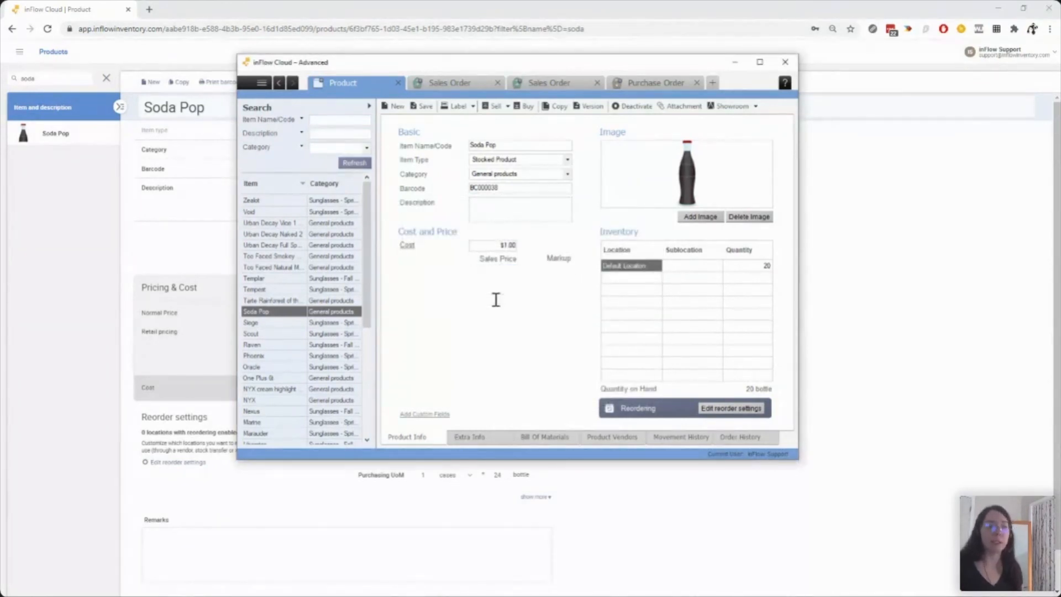
text(1)
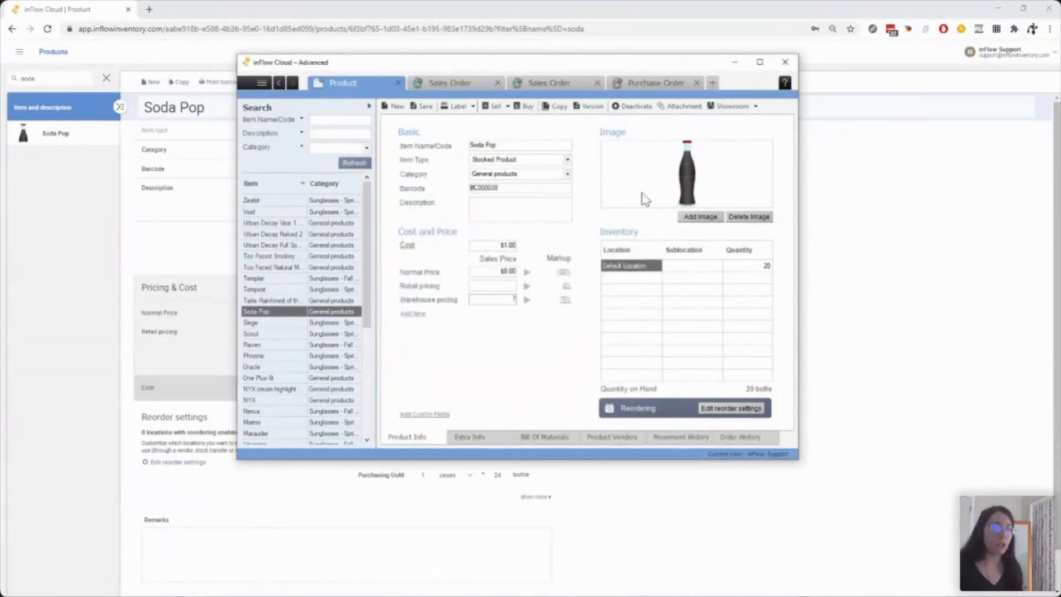
click(423, 106)
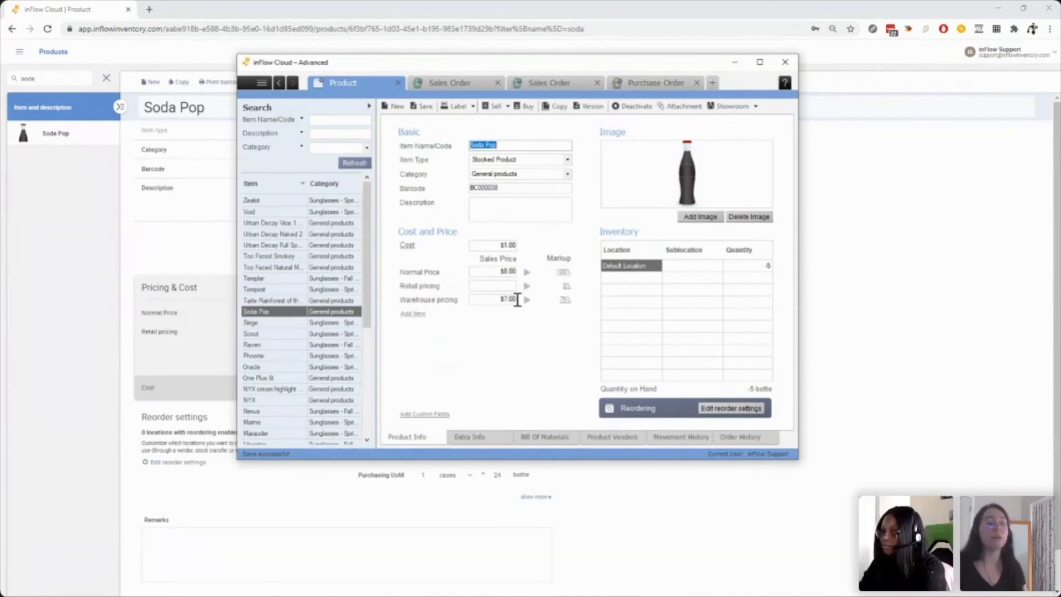
click(498, 440)
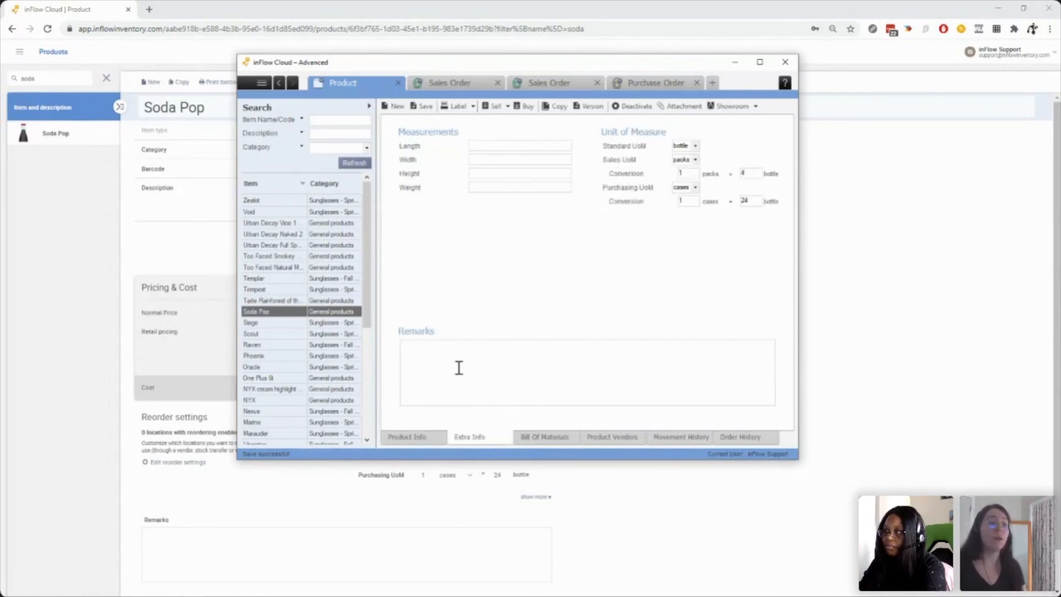
click(426, 442)
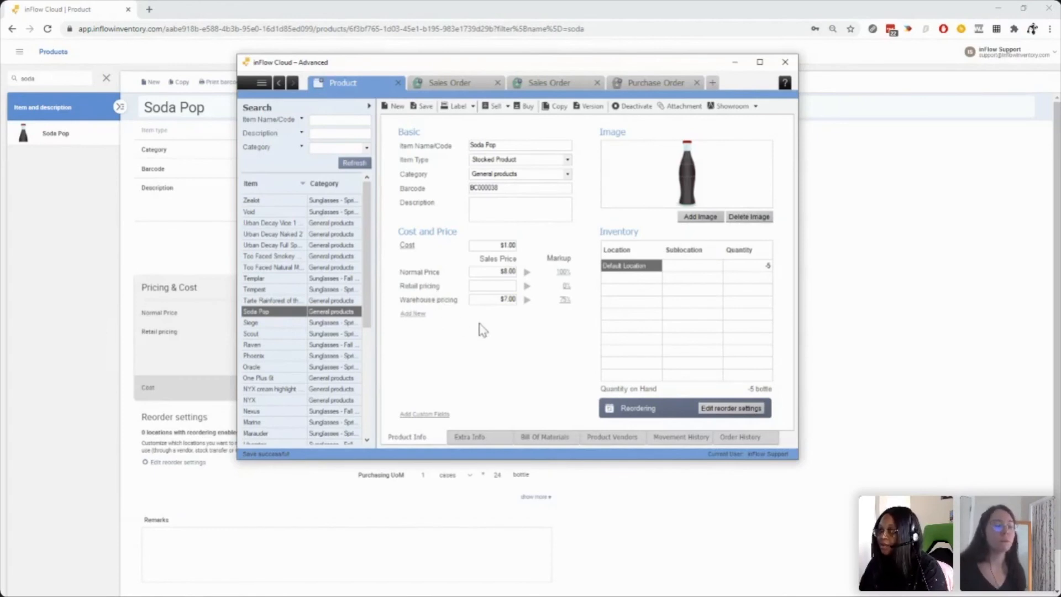
- Create a sales order from the Soda Pop product and set its pricing scheme to Warehouse pricing
click(506, 107)
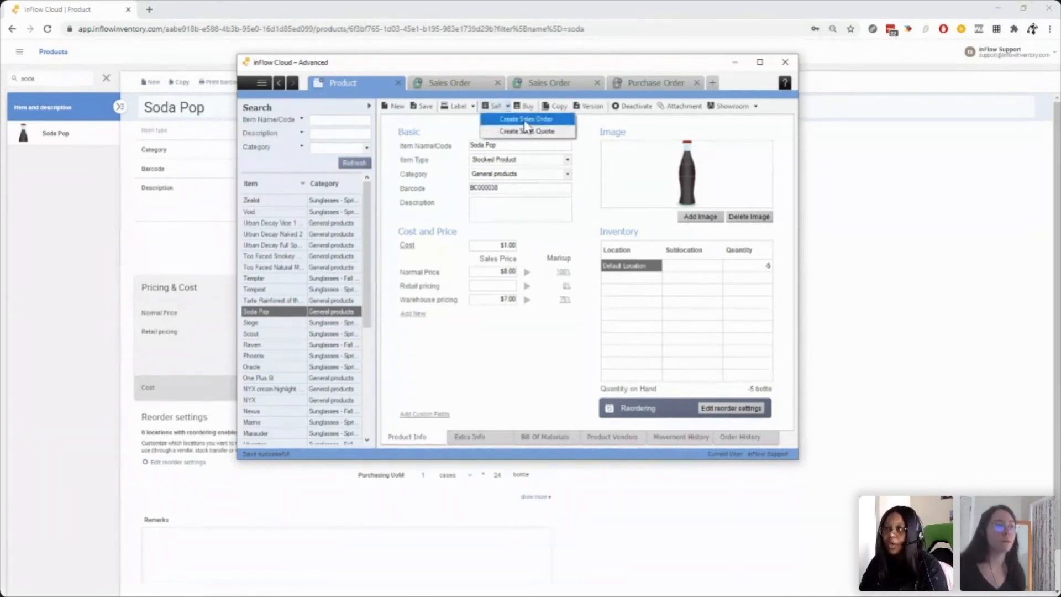
click(525, 121)
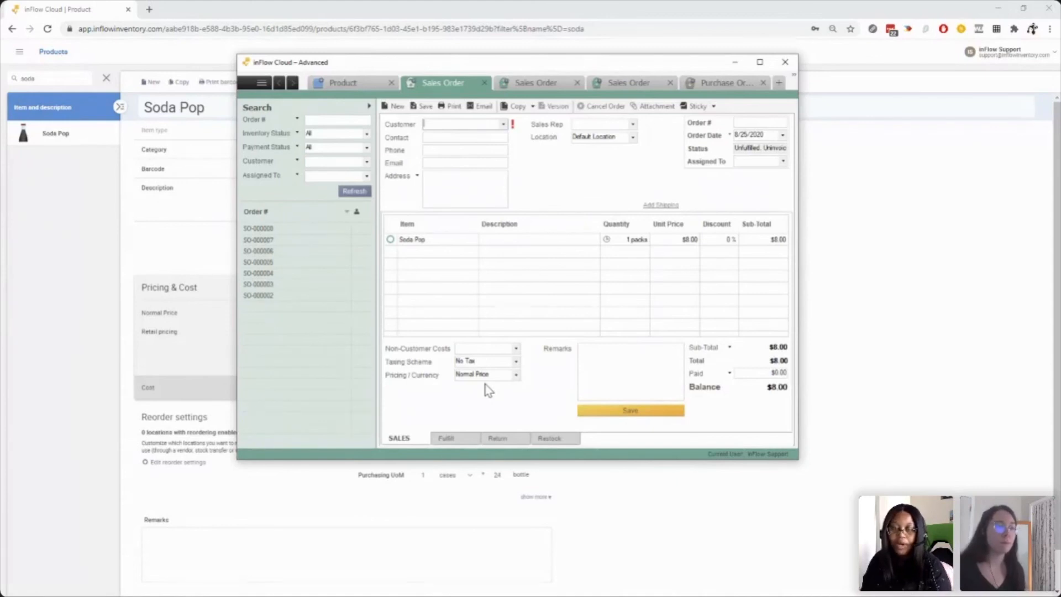
click(516, 375)
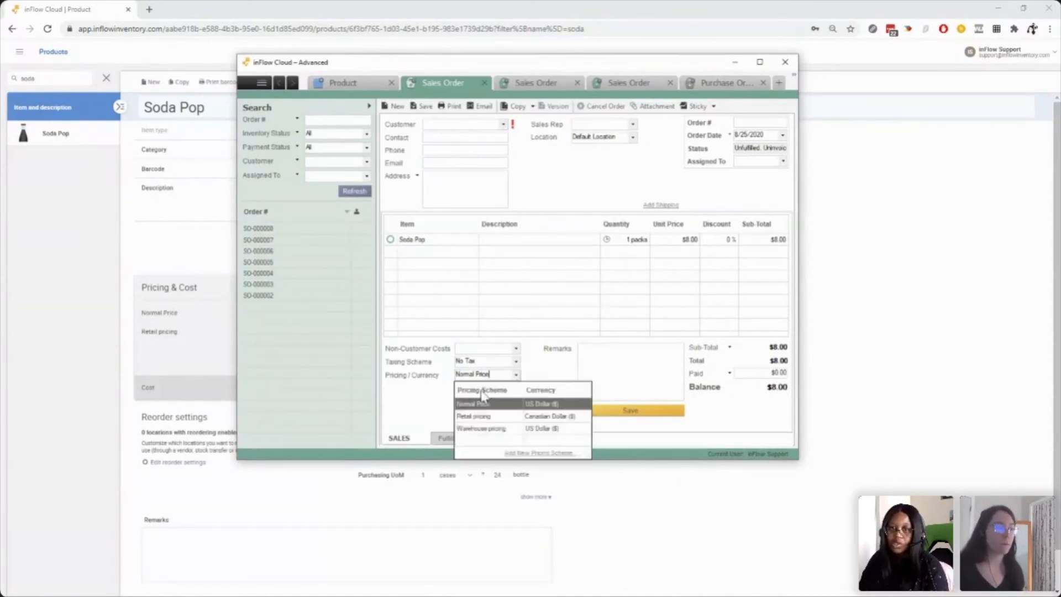
click(482, 429)
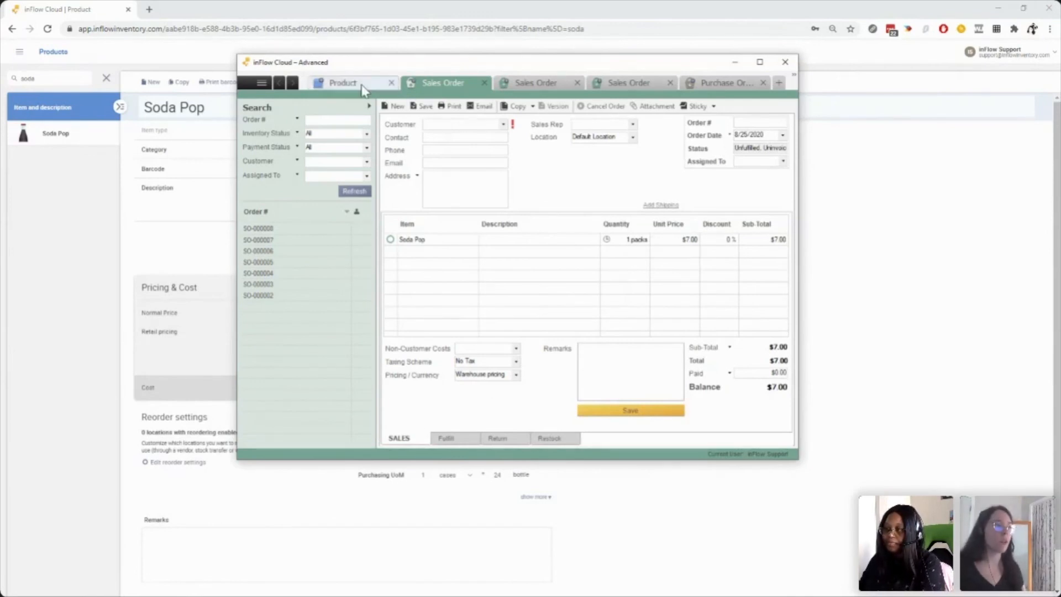
- Compare Soda Pop's product prices with the unit price on the fulfilled 1 packs sales order for ABC Company
click(344, 83)
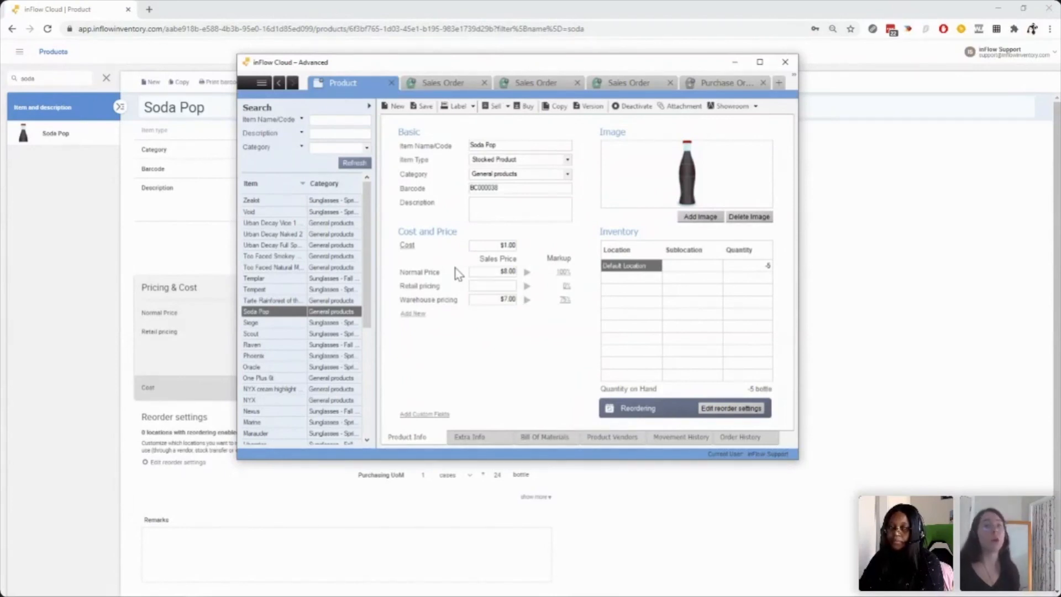
click(645, 84)
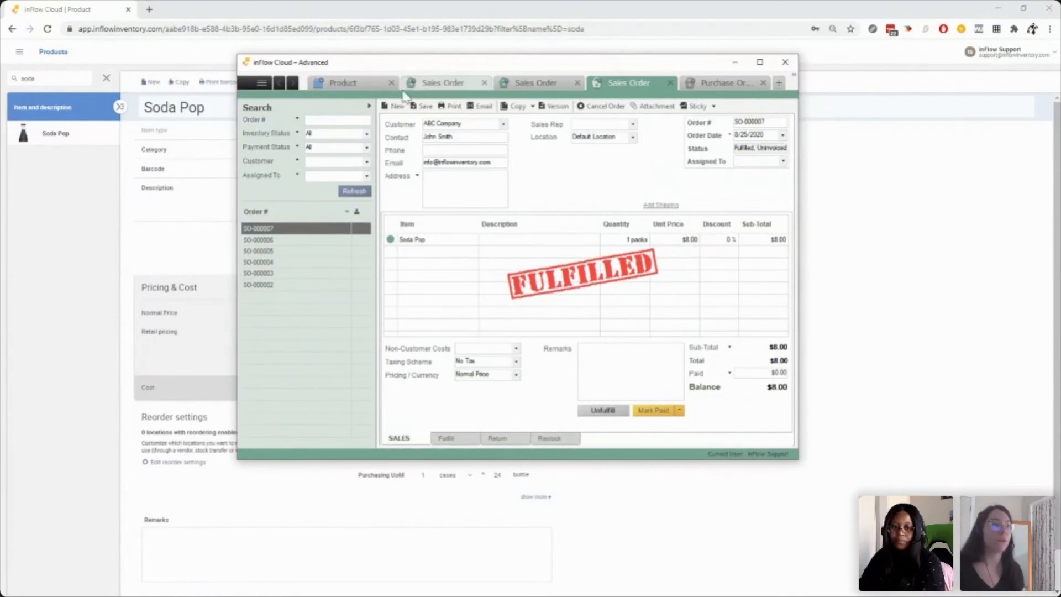
click(344, 83)
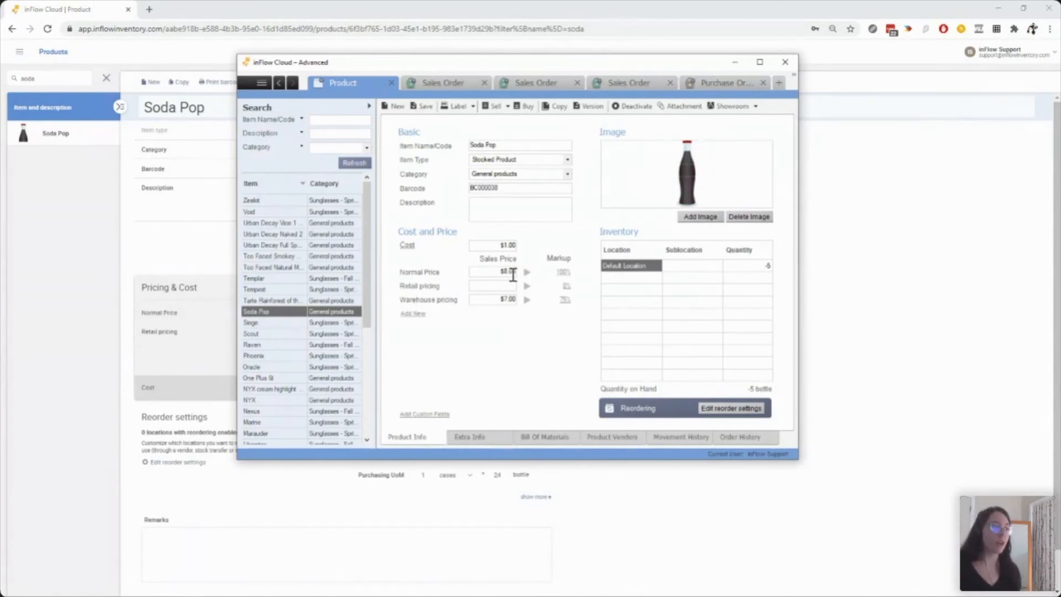
- On the fulfilled ABC Company sales order, switch the Soda Pop line from packs to bottle and set its quantity to 6 bottle
click(629, 83)
click(645, 239)
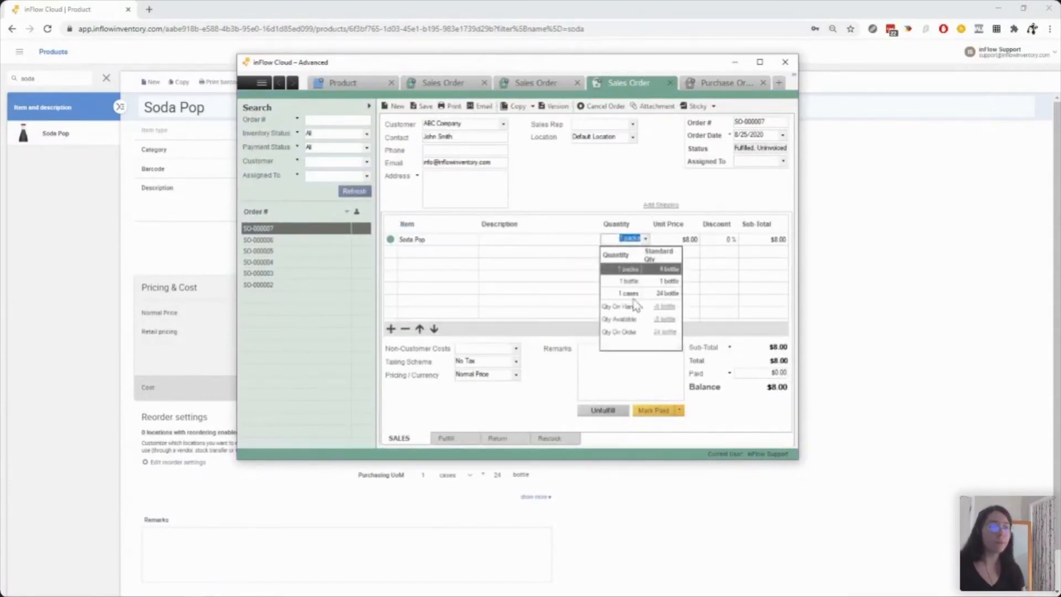
click(629, 283)
click(670, 239)
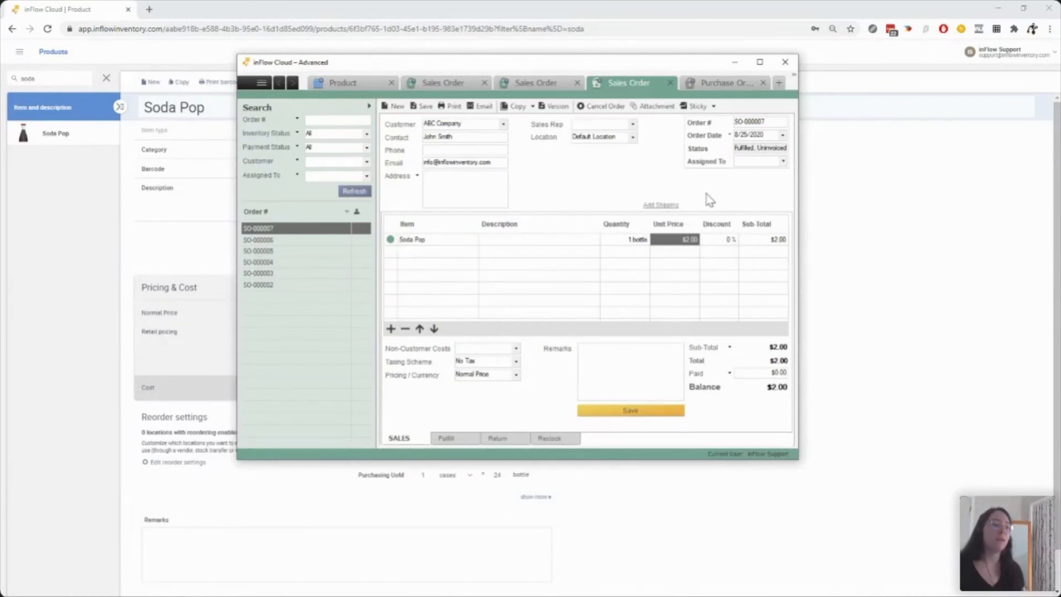
click(624, 238)
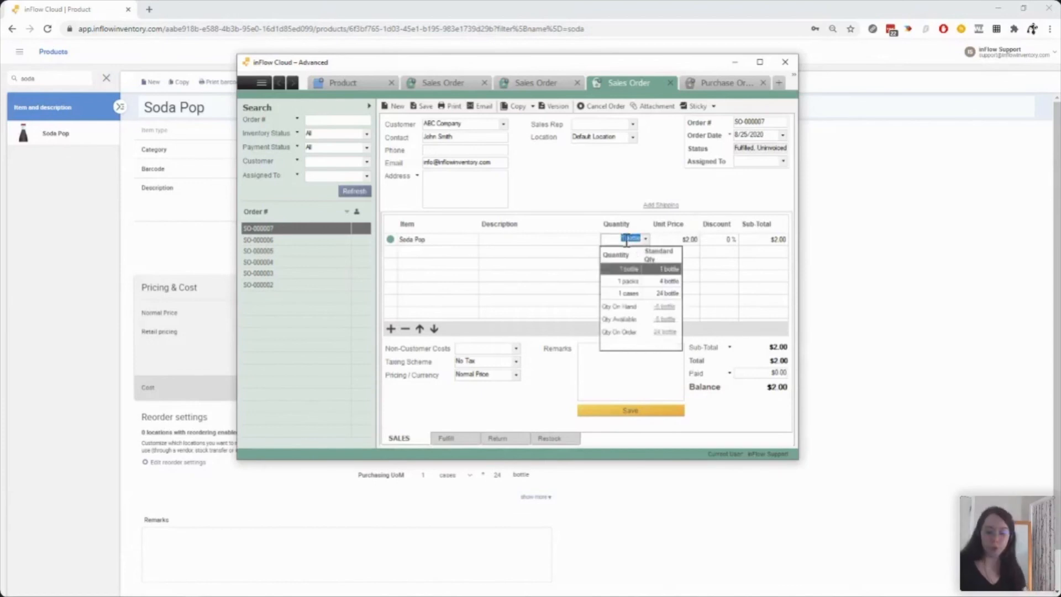
key(Return)
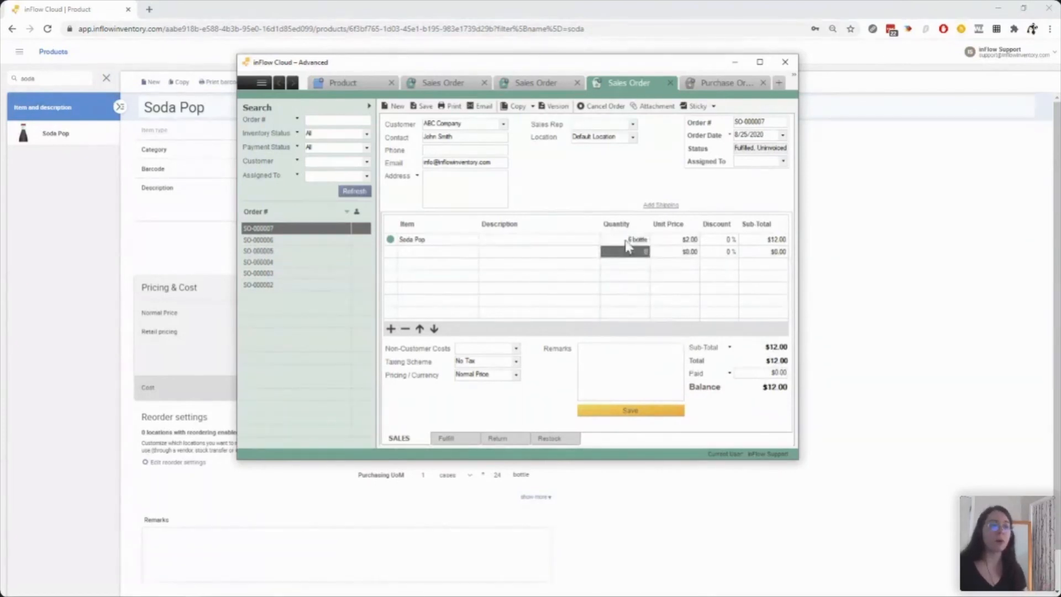
- Apply a 20% discount to the Soda Pop line of the sales order and return to the Soda Pop product record
click(718, 239)
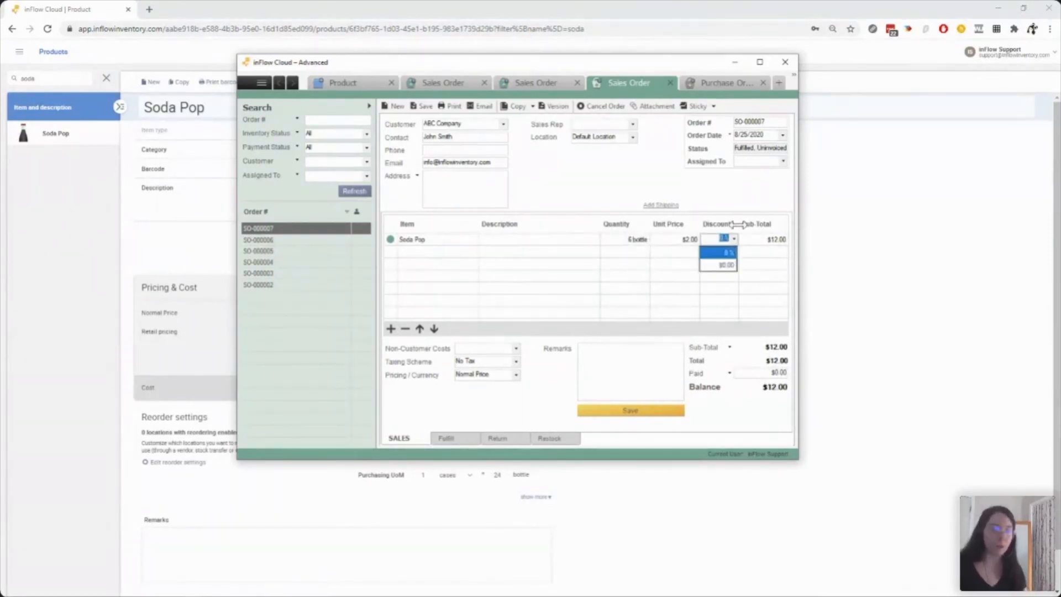
text(20)
key(Return)
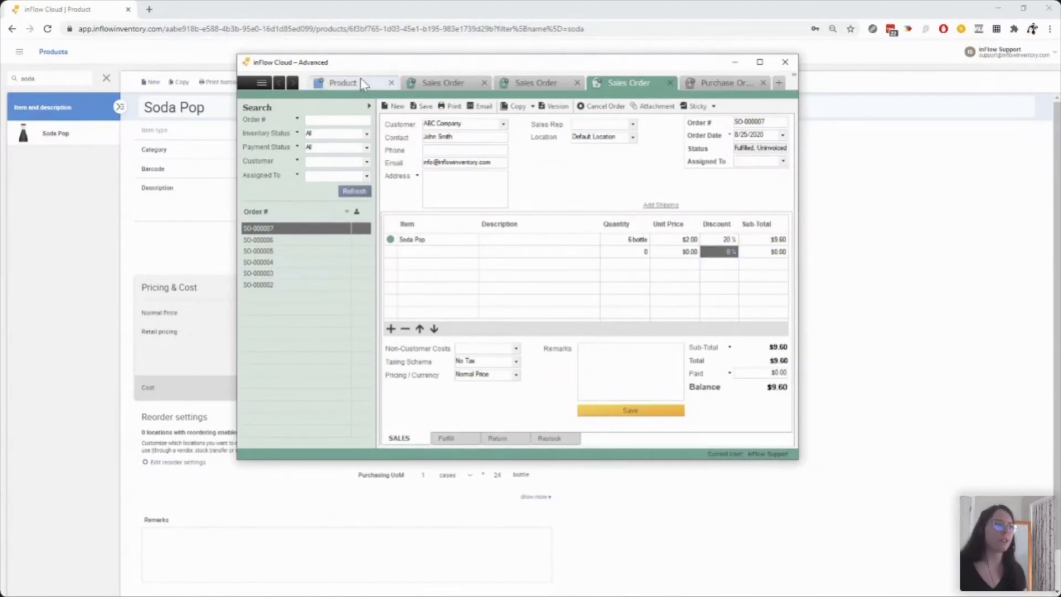
click(343, 83)
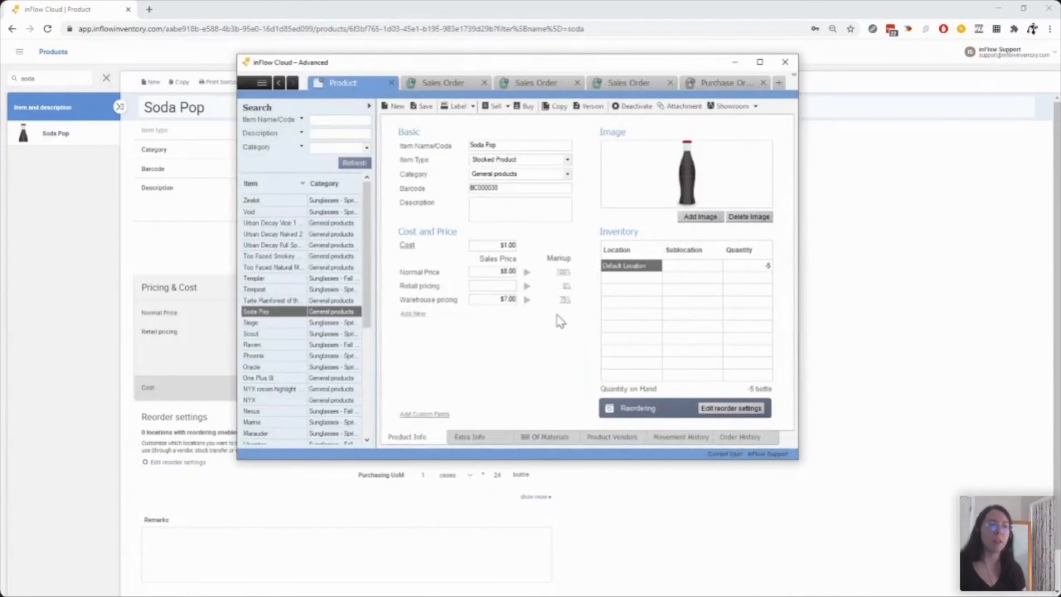